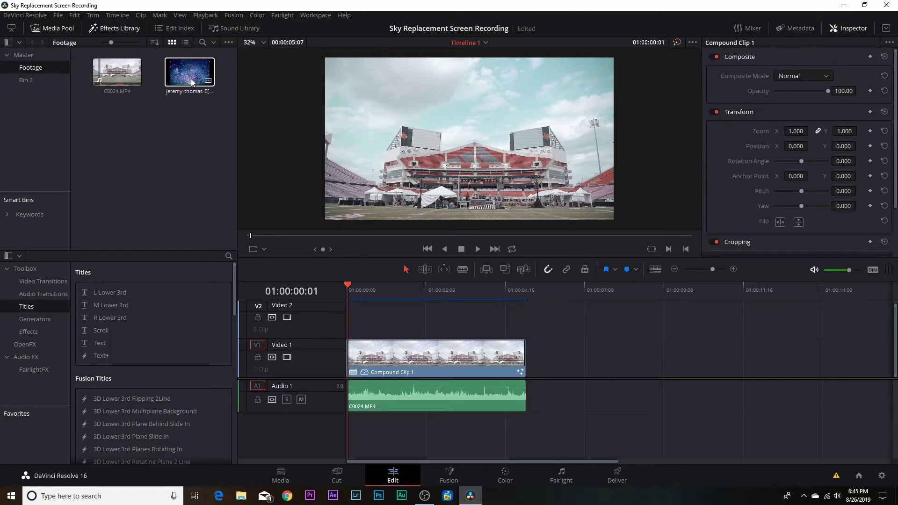
# Place the starry sky image on Video 2 above the compound clip, extend it to the same length, and set its zoom to 1.220
pyautogui.moveTo(191, 82); pyautogui.dragTo(358, 327)
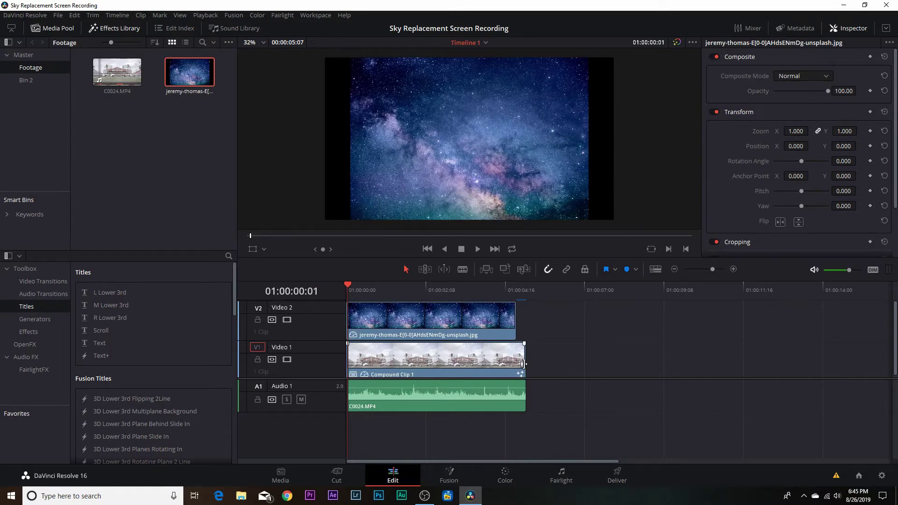
pyautogui.moveTo(515, 322); pyautogui.dragTo(525, 323)
pyautogui.click(423, 319)
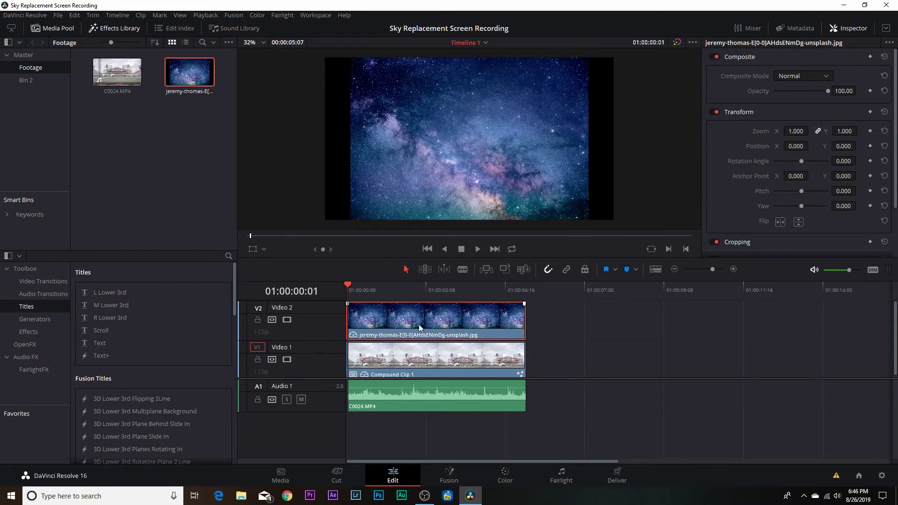
pyautogui.moveTo(800, 131); pyautogui.dragTo(852, 131)
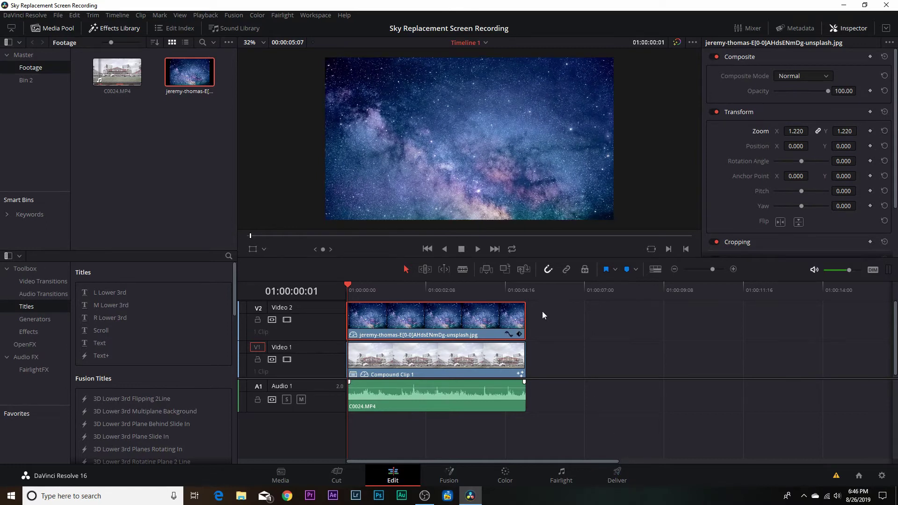
# Combine the sky image and the compound clip into a new Fusion clip and open it for node editing at 01:00:01:20
pyautogui.moveTo(537, 319); pyautogui.dragTo(466, 359)
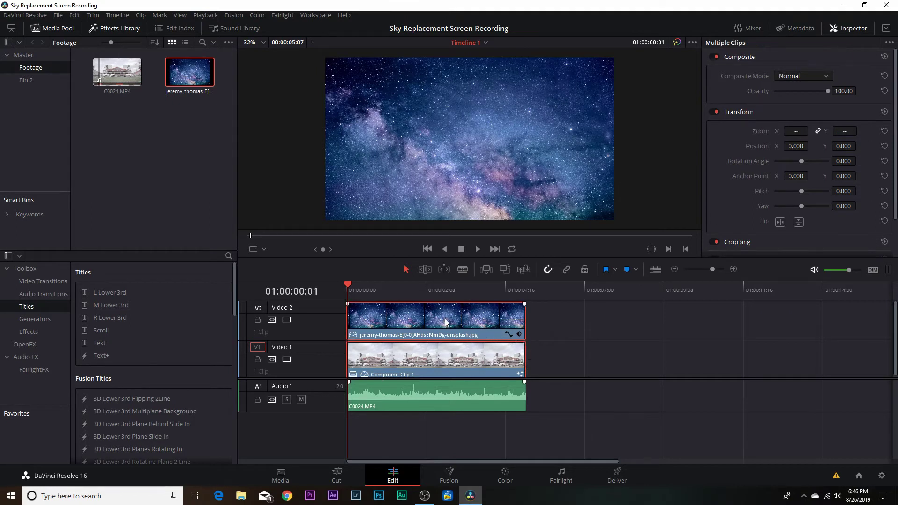
pyautogui.rightClick(444, 322)
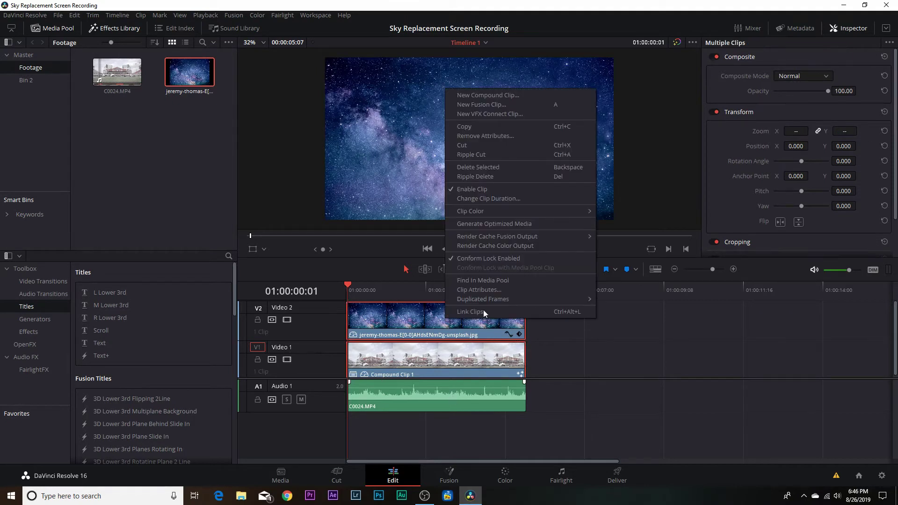
pyautogui.click(476, 106)
pyautogui.click(410, 290)
pyautogui.moveTo(409, 292); pyautogui.dragTo(408, 290)
pyautogui.click(391, 372)
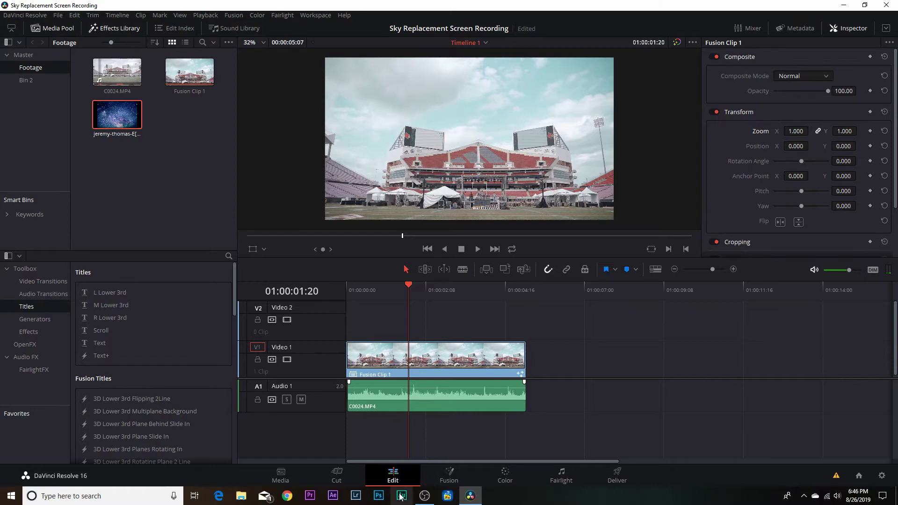
pyautogui.click(450, 477)
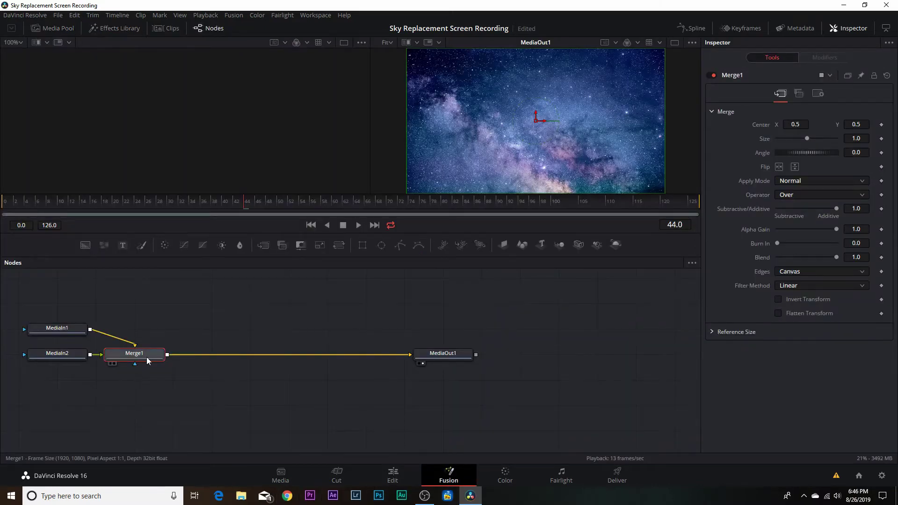
# Spread out the node graph with MediaIn1 above MediaIn2, Merge1 between them and the output, and MediaOut1 farther along
pyautogui.moveTo(147, 357); pyautogui.dragTo(249, 362)
pyautogui.moveTo(54, 354); pyautogui.dragTo(49, 406)
pyautogui.moveTo(67, 331); pyautogui.dragTo(65, 311)
pyautogui.moveTo(234, 358); pyautogui.dragTo(235, 348)
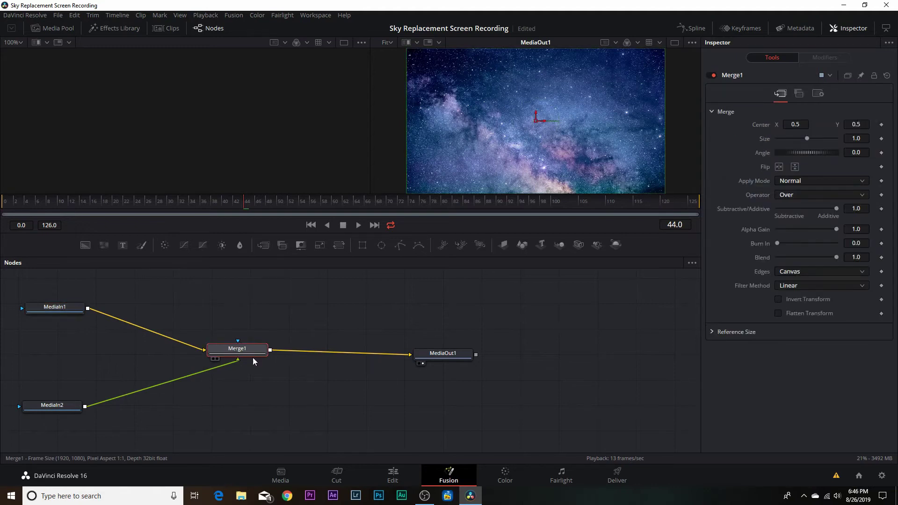
pyautogui.moveTo(454, 357); pyautogui.dragTo(518, 356)
pyautogui.click(518, 357)
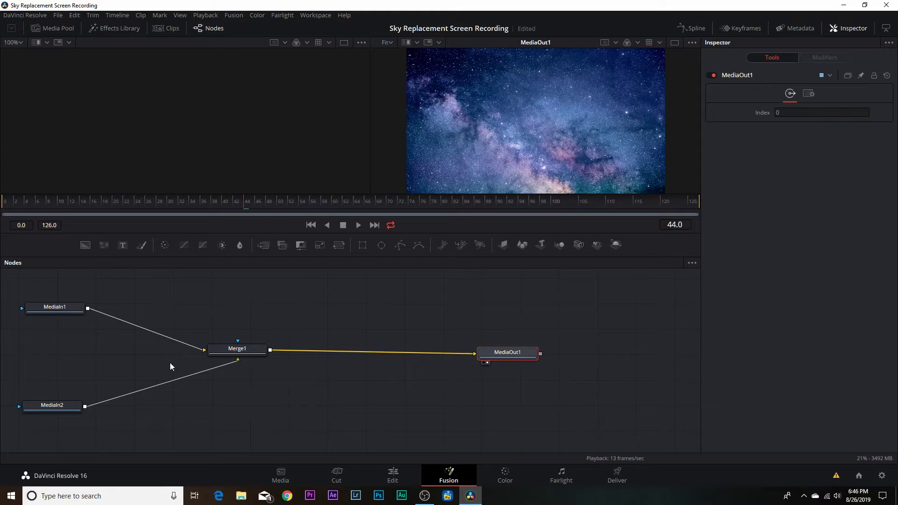
# Examine the MediaIn1, MediaIn2, Merge1 and MediaOut1 nodes and how they connect
pyautogui.click(51, 307)
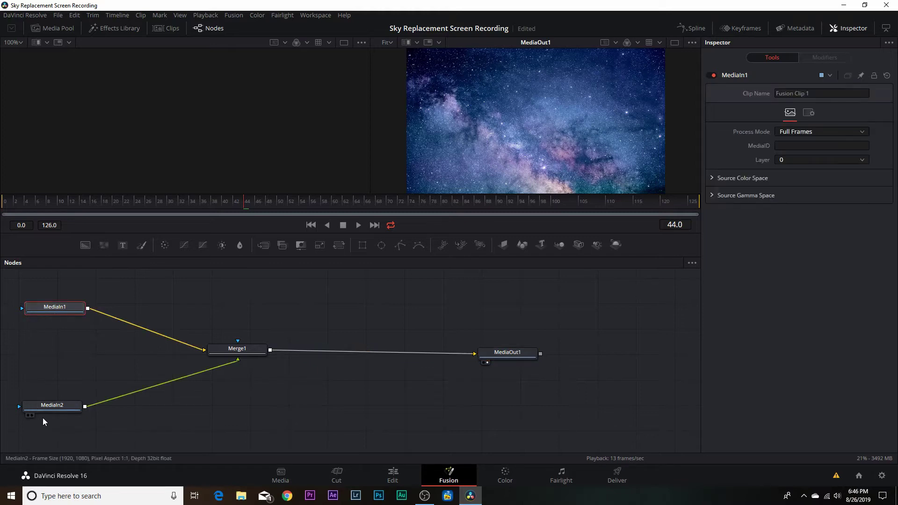
pyautogui.click(49, 405)
pyautogui.click(59, 309)
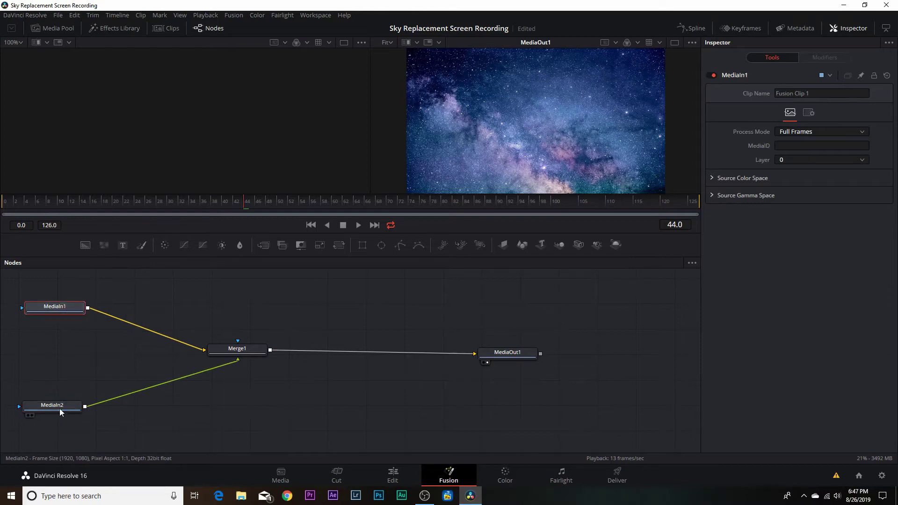
pyautogui.click(57, 409)
pyautogui.click(55, 309)
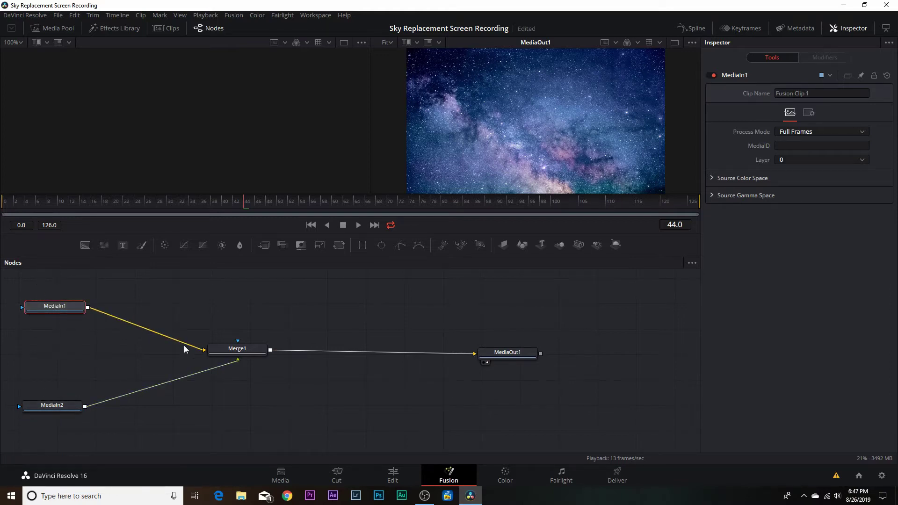
pyautogui.moveTo(243, 351)
pyautogui.mouseDown()
pyautogui.moveTo(234, 352)
pyautogui.moveTo(249, 352)
pyautogui.mouseUp()
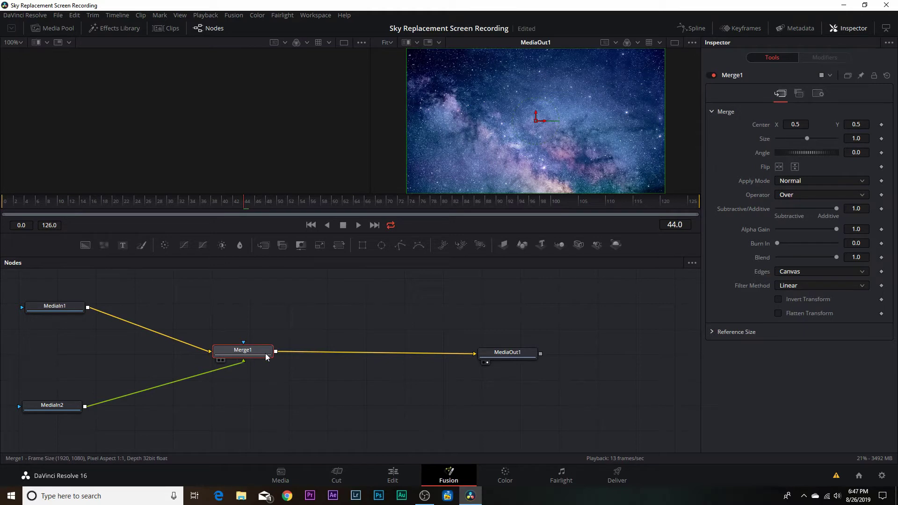
pyautogui.click(504, 358)
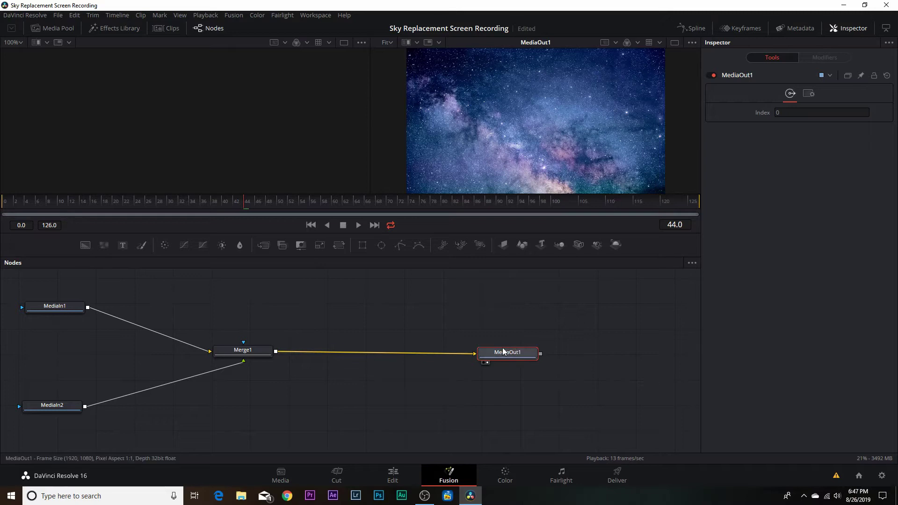
# Rename the MediaIn1 node as Stadium
pyautogui.click(66, 307)
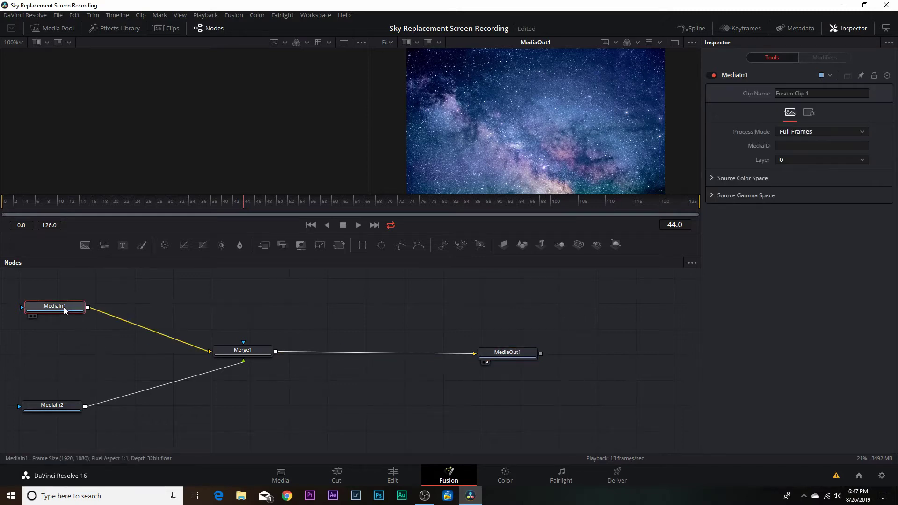
pyautogui.rightClick(66, 307)
pyautogui.click(97, 225)
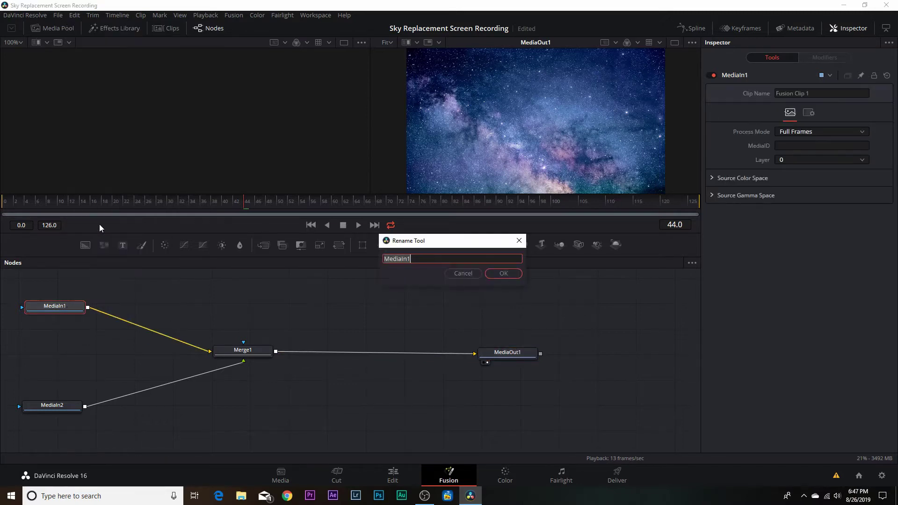
pyautogui.write('tStadium')
pyautogui.press('Return')
# Rename the MediaIn2 node as MilkyWay
pyautogui.click(52, 405)
pyautogui.press('F2')
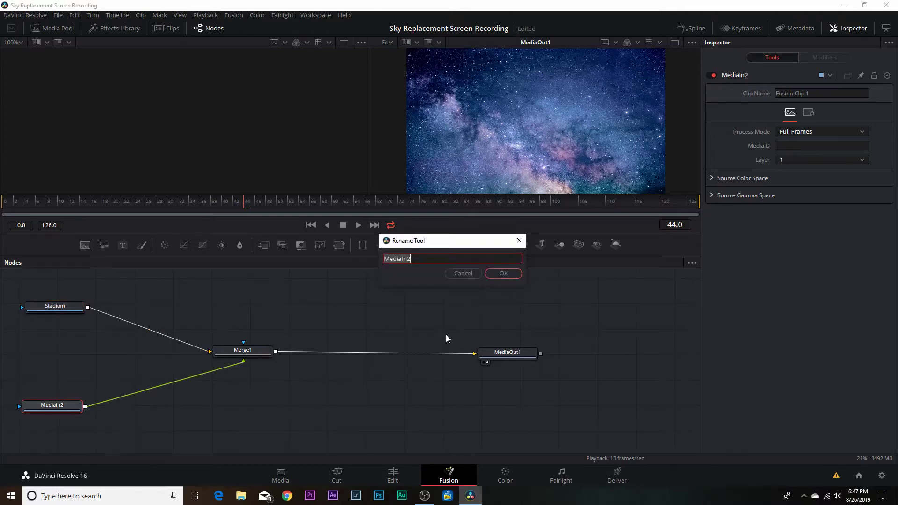
pyautogui.write('Milky Way')
pyautogui.press('Return')
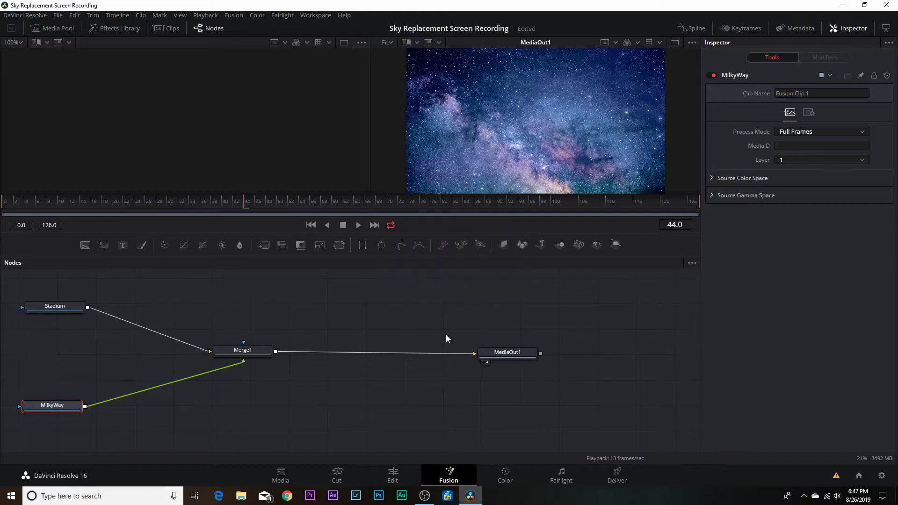
pyautogui.moveTo(75, 407); pyautogui.dragTo(74, 406)
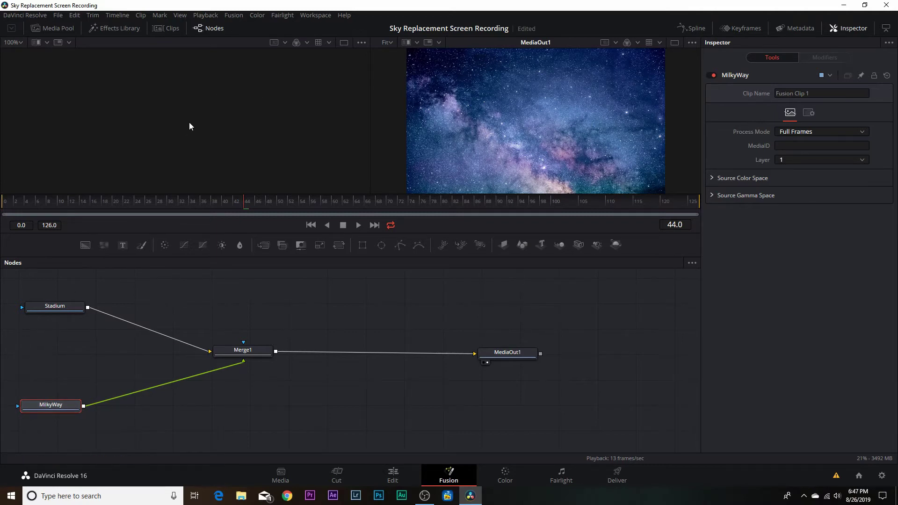
# Preview the Stadium and MilkyWay nodes in the first viewer, leaving Stadium loaded there
pyautogui.click(64, 307)
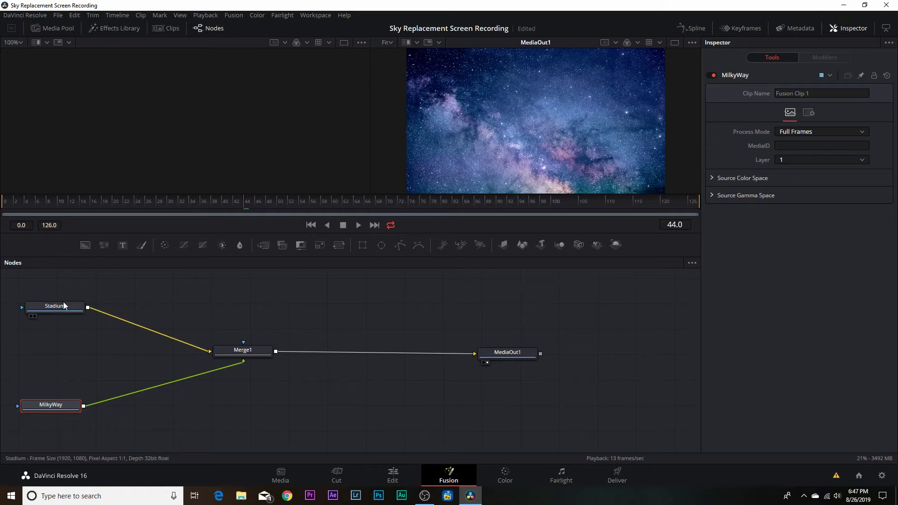
pyautogui.press('1')
pyautogui.click(49, 405)
pyautogui.press('1')
pyautogui.click(51, 307)
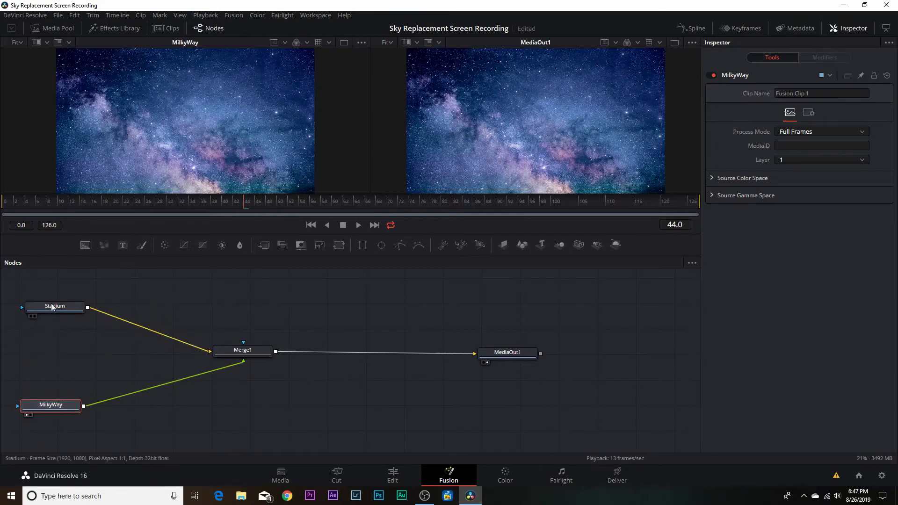
pyautogui.press('1')
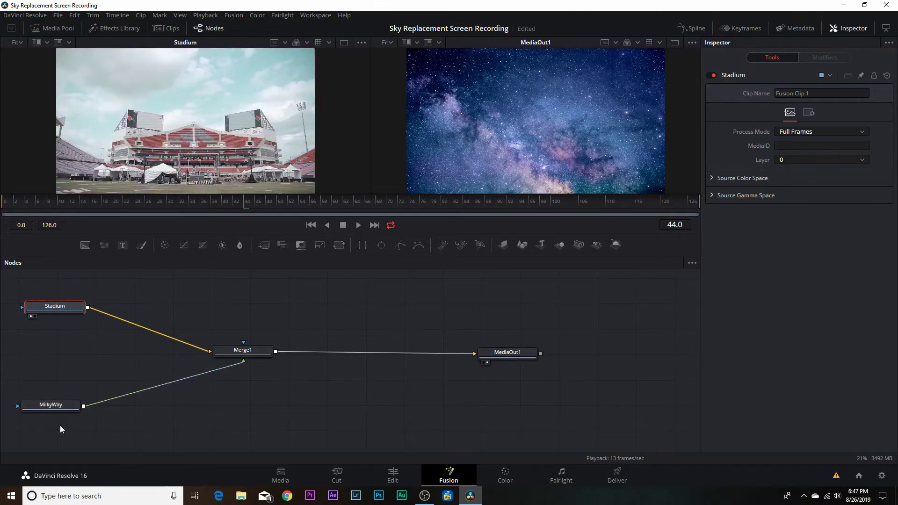
# Preview the MilkyWay node in the second viewer and return that viewer to MediaOut1
pyautogui.click(68, 407)
pyautogui.press('2')
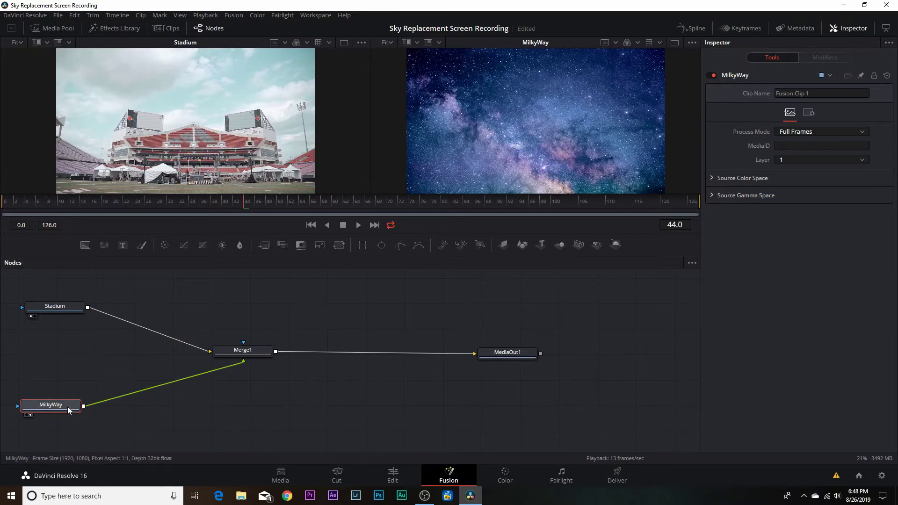
pyautogui.click(507, 354)
pyautogui.press('2')
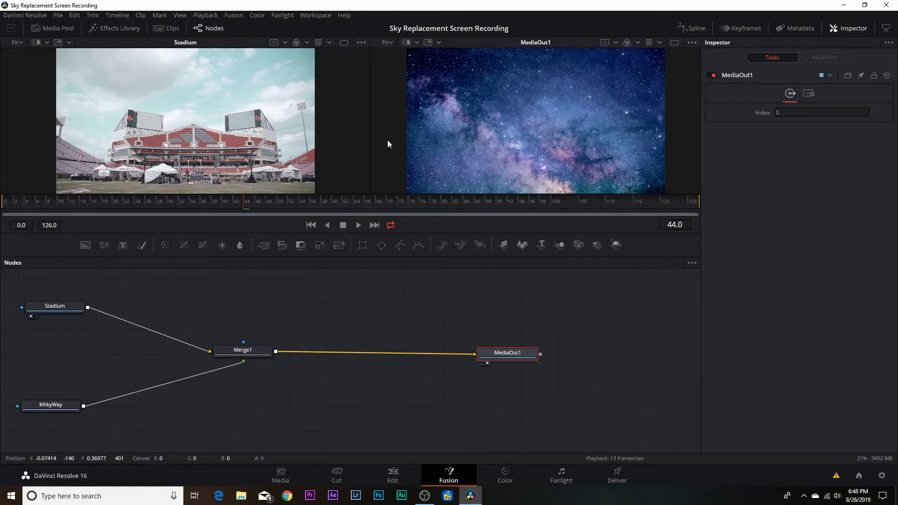
# Swap Merge1's inputs so Stadium feeds the foreground and MilkyWay the background, and move the playhead to frame 2
pyautogui.click(240, 354)
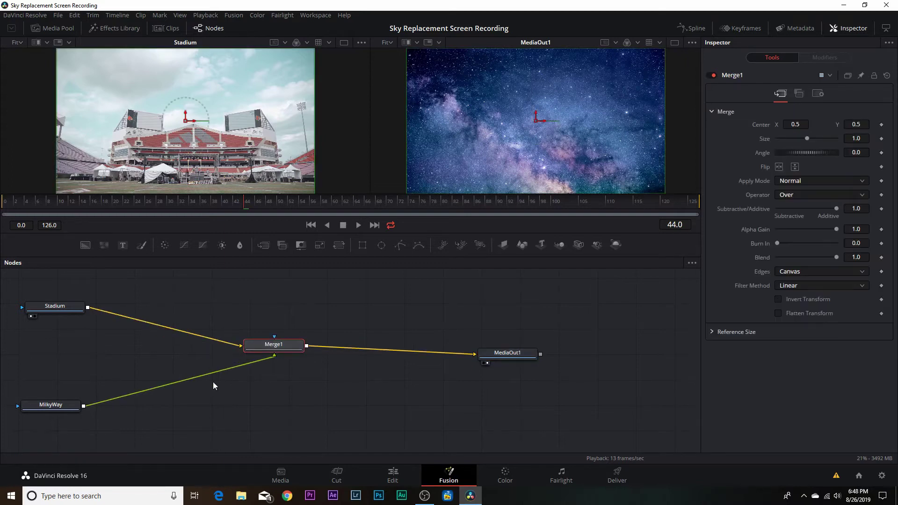
pyautogui.moveTo(248, 358); pyautogui.dragTo(274, 355)
pyautogui.moveTo(246, 364); pyautogui.dragTo(226, 344)
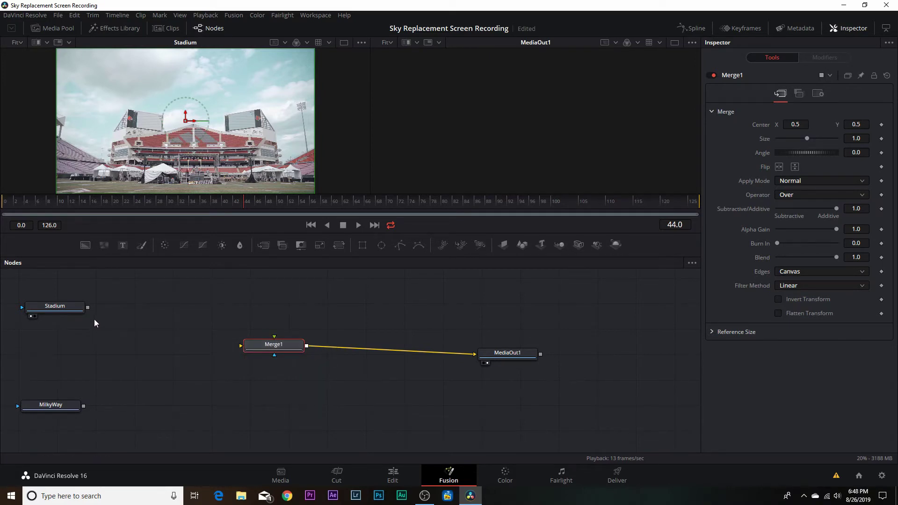
pyautogui.moveTo(88, 308); pyautogui.dragTo(277, 337)
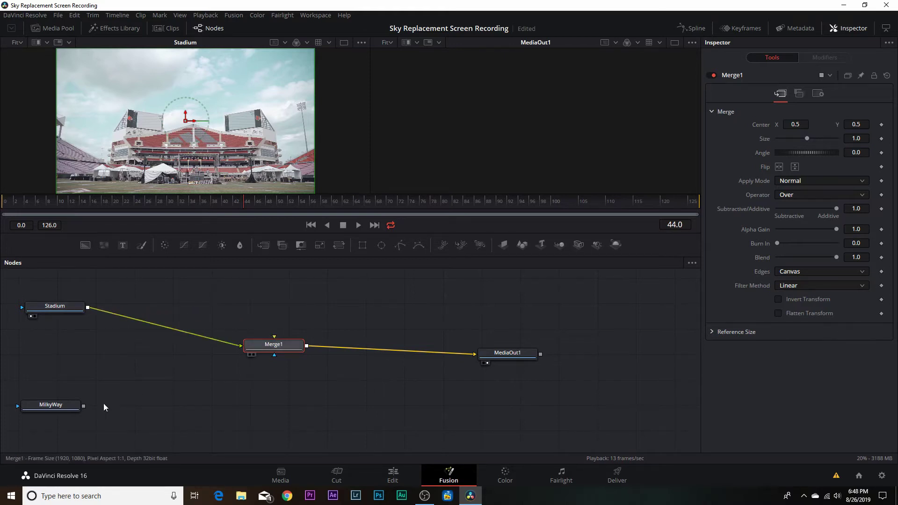
pyautogui.moveTo(84, 406); pyautogui.dragTo(276, 336)
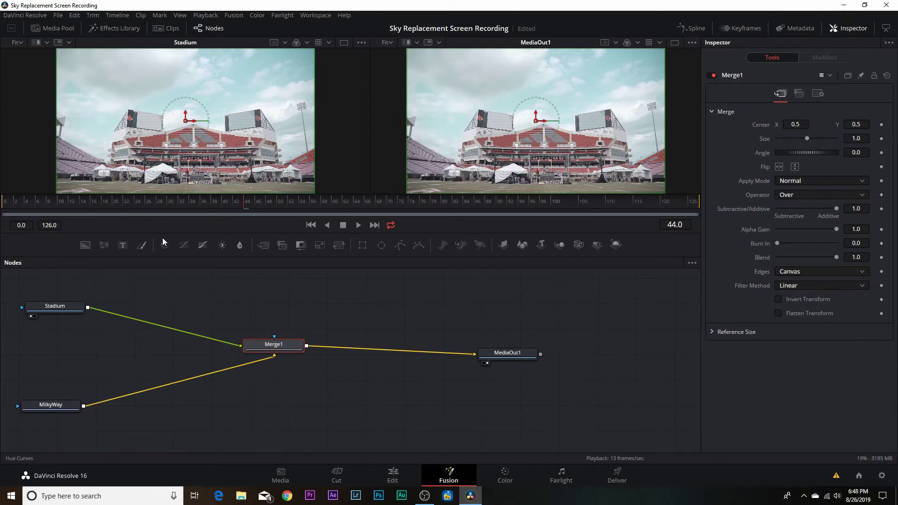
pyautogui.click(15, 205)
pyautogui.moveTo(285, 345); pyautogui.dragTo(310, 362)
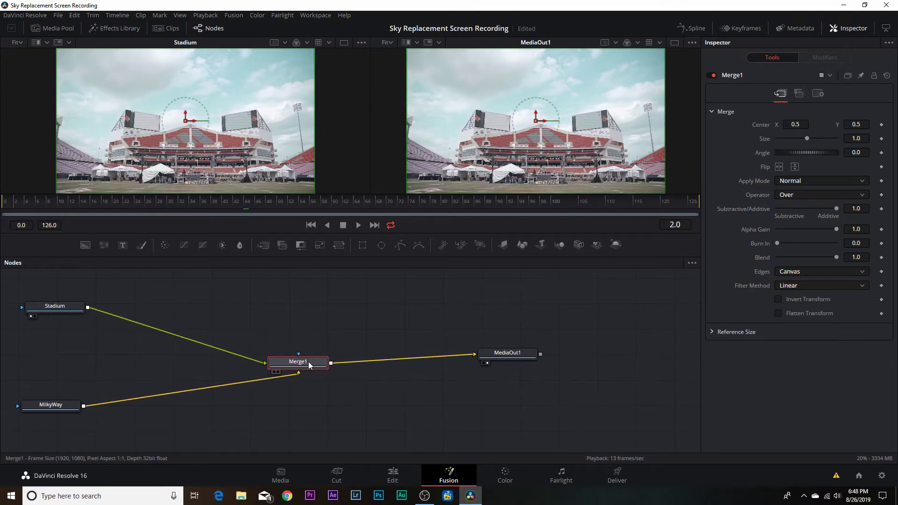
# Insert a Luma Keyer node between Stadium and Merge1 and position it midway between them
pyautogui.click(61, 310)
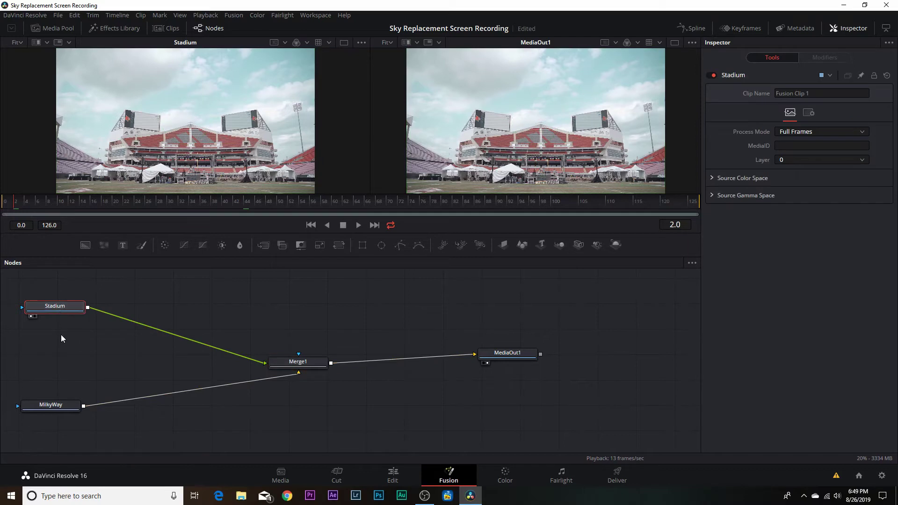
pyautogui.hotkey('shift', 'space')
pyautogui.write('Luma Keyer')
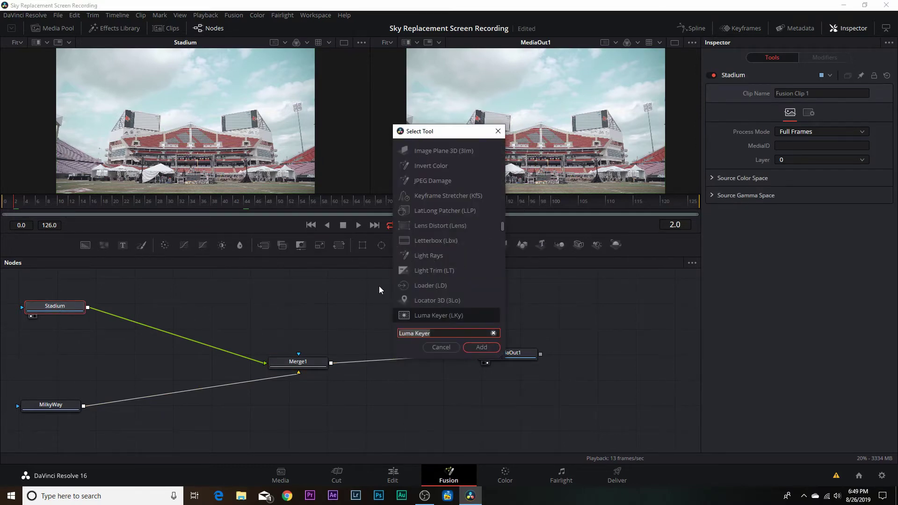
pyautogui.hotkey('ctrl', 'a')
pyautogui.write('luma')
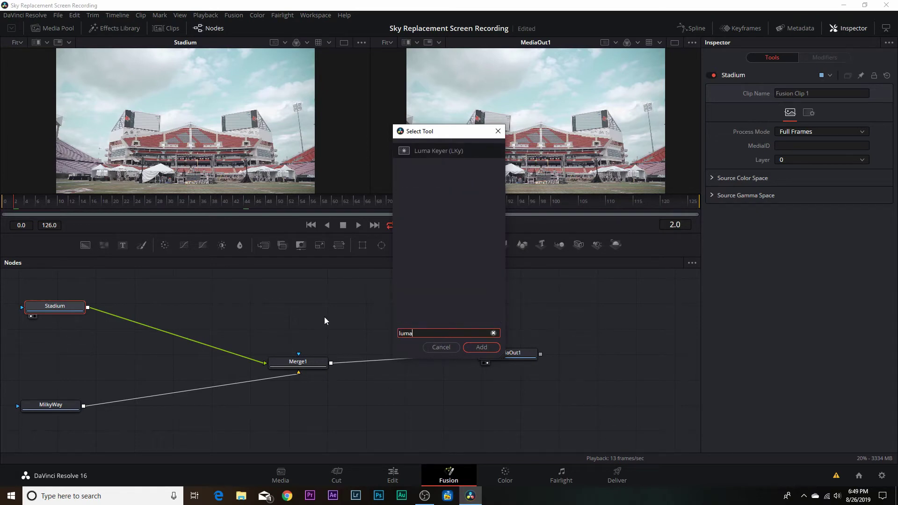
pyautogui.write(' keyer')
pyautogui.click(481, 348)
pyautogui.moveTo(148, 303); pyautogui.dragTo(176, 323)
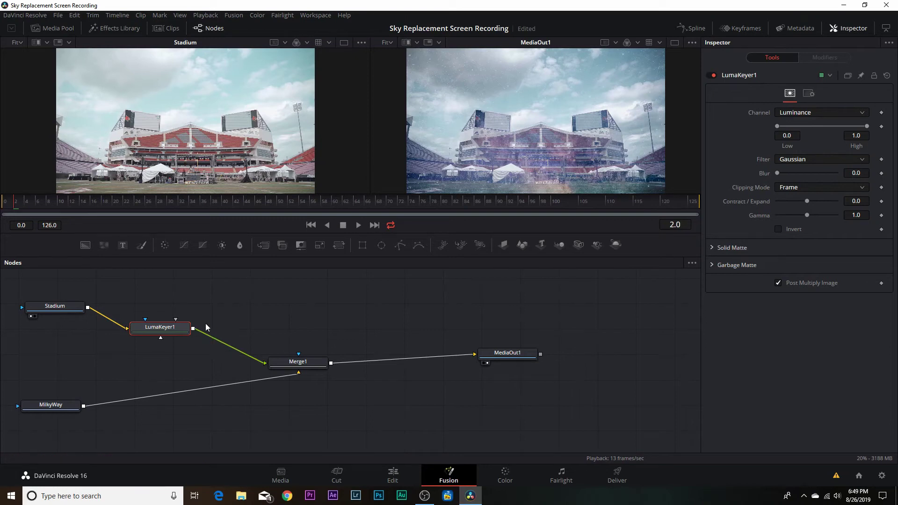
pyautogui.moveTo(168, 332); pyautogui.dragTo(183, 333)
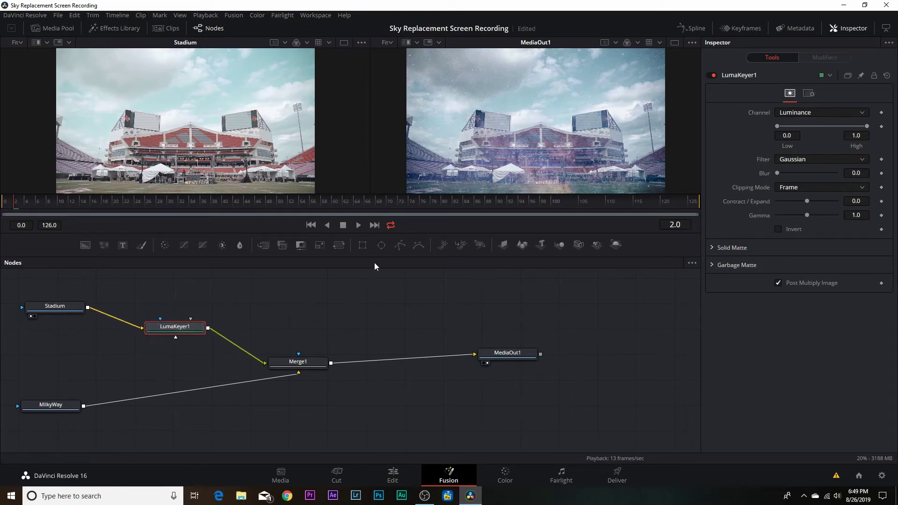
# Add a polygon mask to LumaKeyer1 and trace the stadium skyline from the left stands across both scoreboards
pyautogui.click(400, 248)
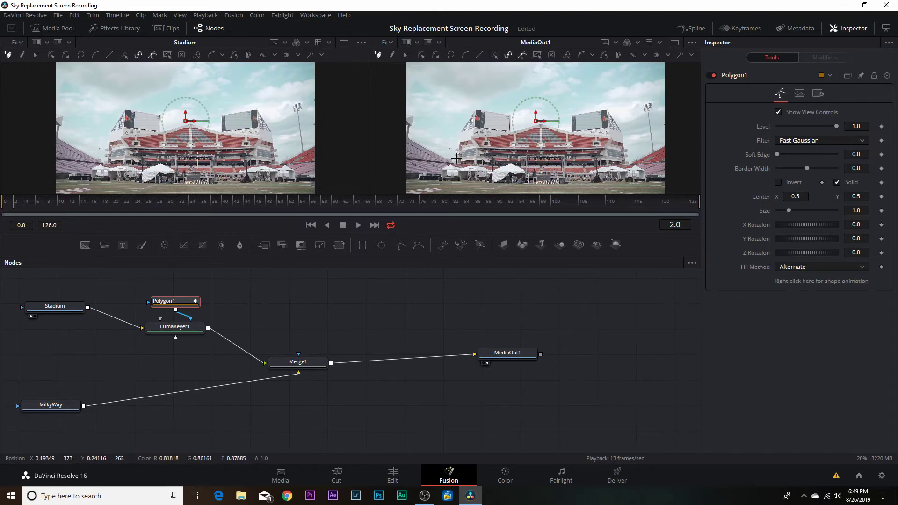
pyautogui.scroll(2, 456, 159)
pyautogui.moveTo(407, 140); pyautogui.dragTo(456, 134)
pyautogui.click(443, 81)
pyautogui.click(446, 129)
pyautogui.click(515, 171)
pyautogui.click(546, 118)
pyautogui.click(578, 74)
pyautogui.click(650, 85)
pyautogui.click(647, 118)
pyautogui.moveTo(647, 117); pyautogui.dragTo(507, 143)
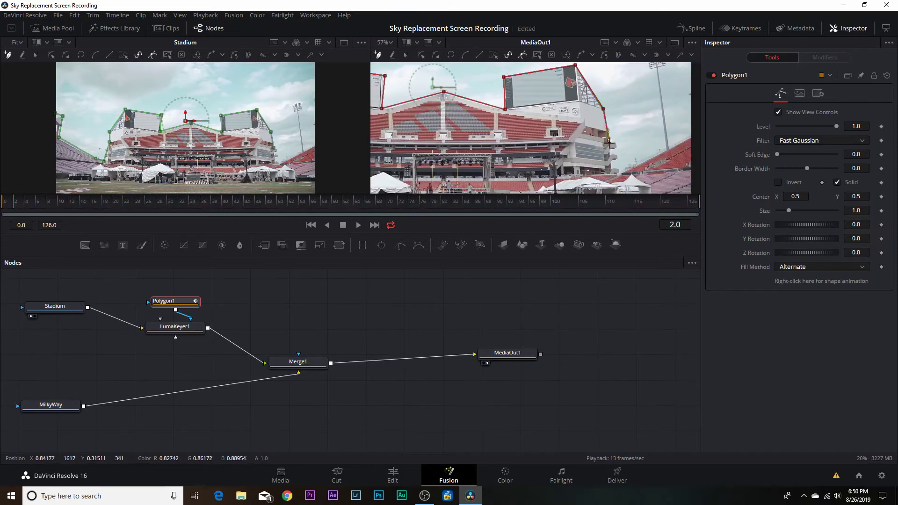
# Continue the mask outline over the right stands, close it around the outside of the frame's lower part, and save the project
pyautogui.scroll(-3, 591, 178)
pyautogui.moveTo(590, 178); pyautogui.dragTo(590, 151)
pyautogui.click(587, 165)
pyautogui.click(521, 179)
pyautogui.click(384, 165)
pyautogui.click(381, 99)
pyautogui.click(398, 103)
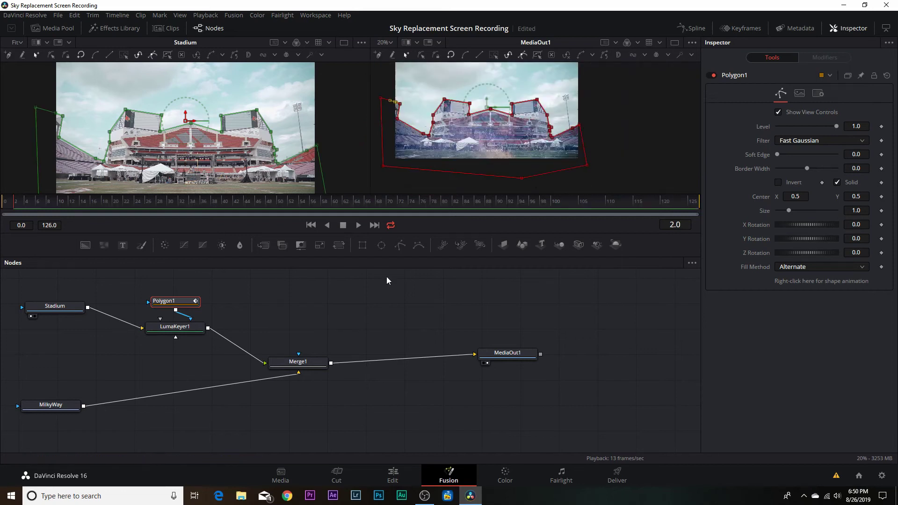
pyautogui.hotkey('ctrl', 's')
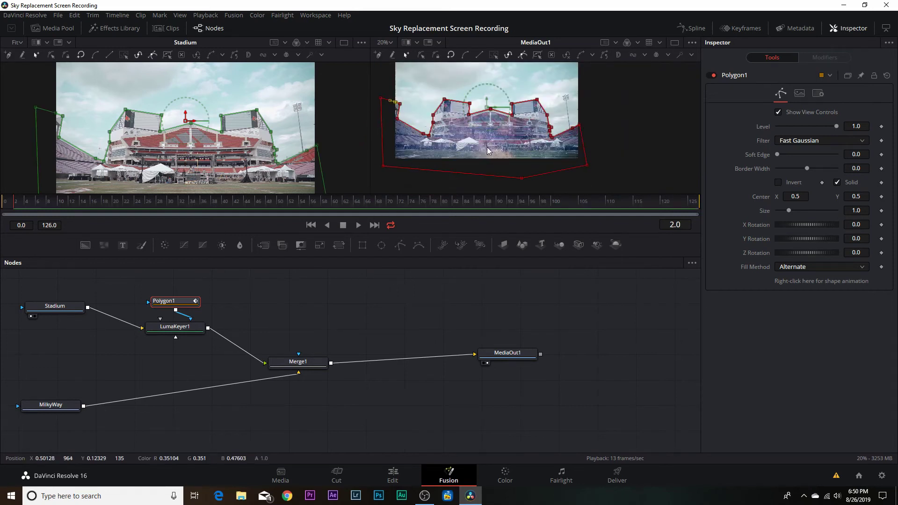
# Invert the Polygon1 mask so it covers the sky, and scrub through the footage back to frame 2
pyautogui.moveTo(497, 117); pyautogui.dragTo(512, 136)
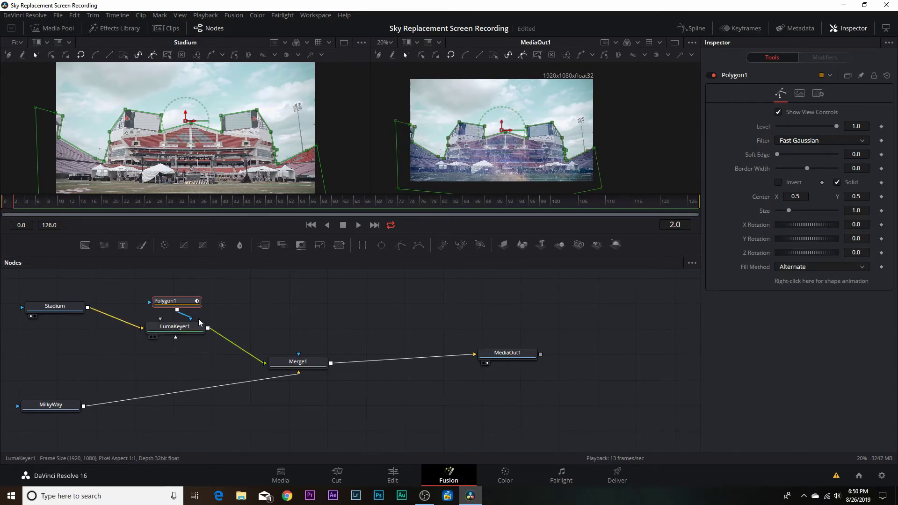
pyautogui.moveTo(171, 302); pyautogui.dragTo(172, 303)
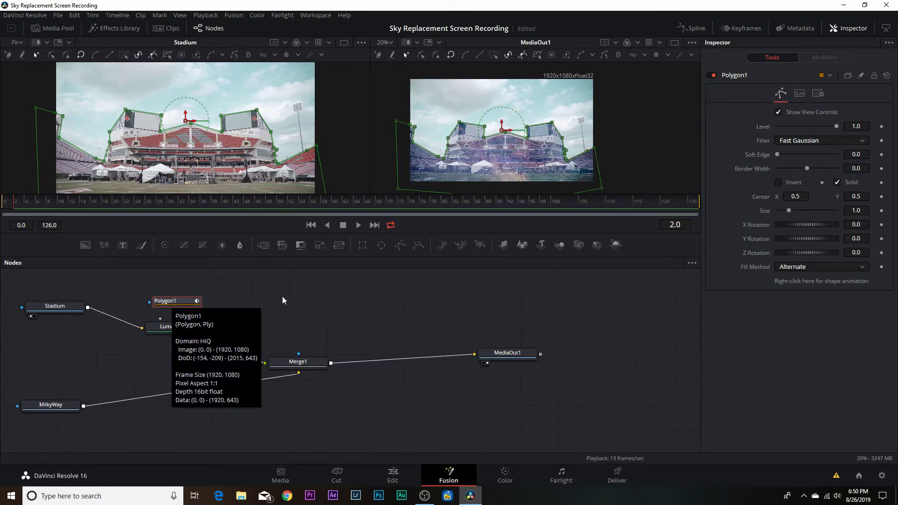
pyautogui.click(779, 183)
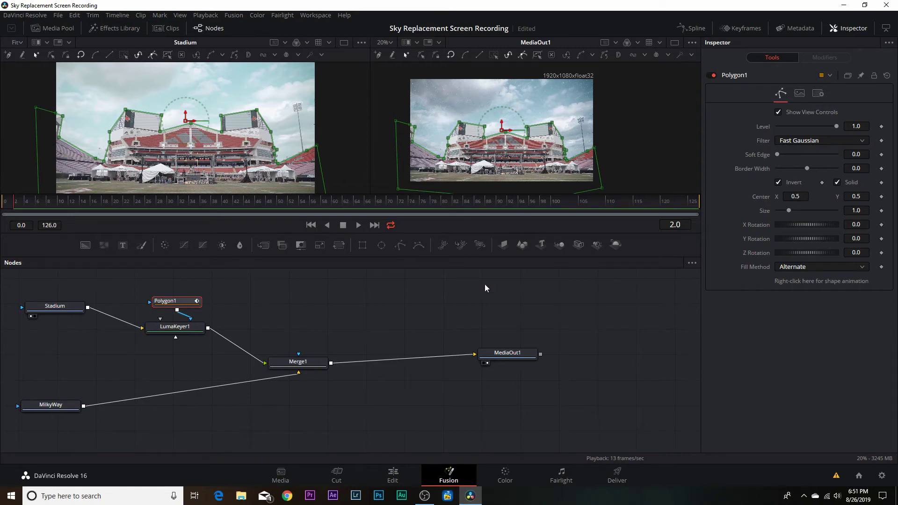
pyautogui.moveTo(75, 205); pyautogui.dragTo(18, 210)
# Insert a Planar Tracker node directly after the Stadium node
pyautogui.click(66, 309)
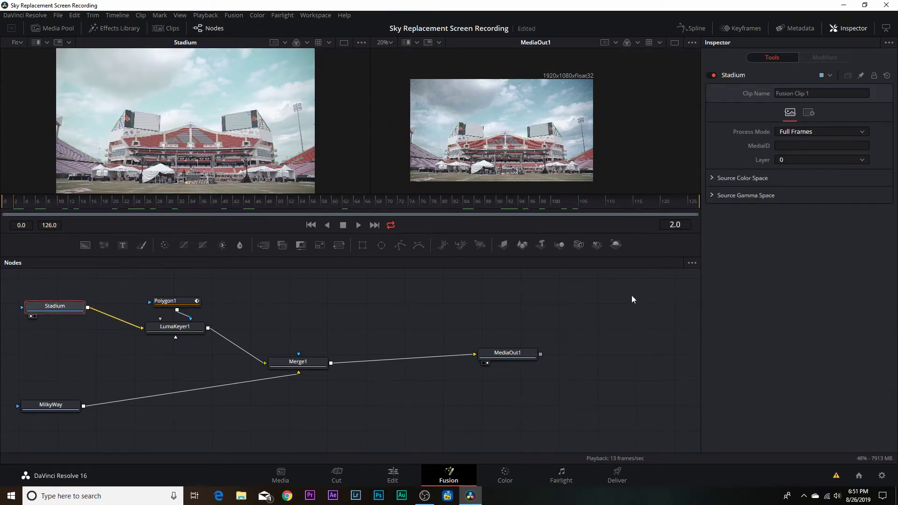
pyautogui.hotkey('shift', 'space')
pyautogui.write('luma keyer')
pyautogui.press('BackSpace')
pyautogui.press('BackSpace')
pyautogui.press('BackSpace')
pyautogui.press('BackSpace')
pyautogui.press('BackSpace')
pyautogui.press('BackSpace')
pyautogui.press('BackSpace')
pyautogui.press('BackSpace')
pyautogui.press('BackSpace')
pyautogui.press('BackSpace')
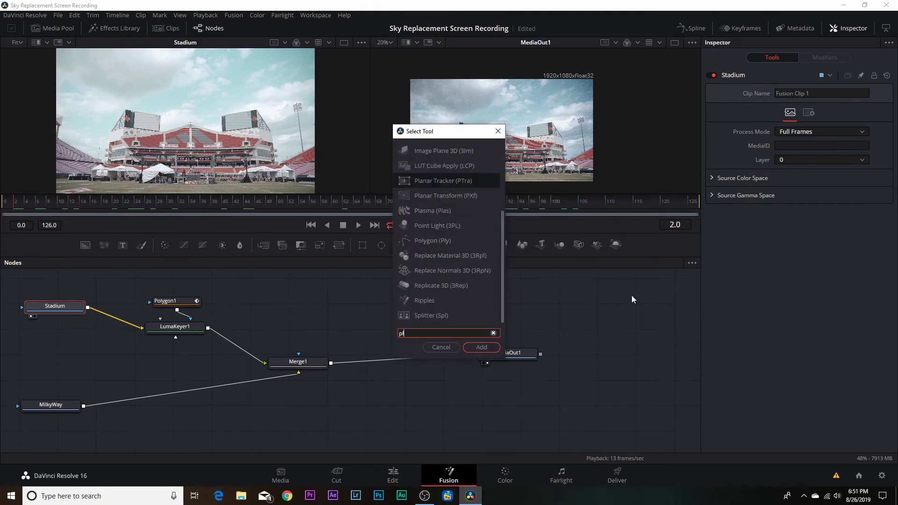
pyautogui.write('pla')
pyautogui.click(436, 212)
pyautogui.click(485, 349)
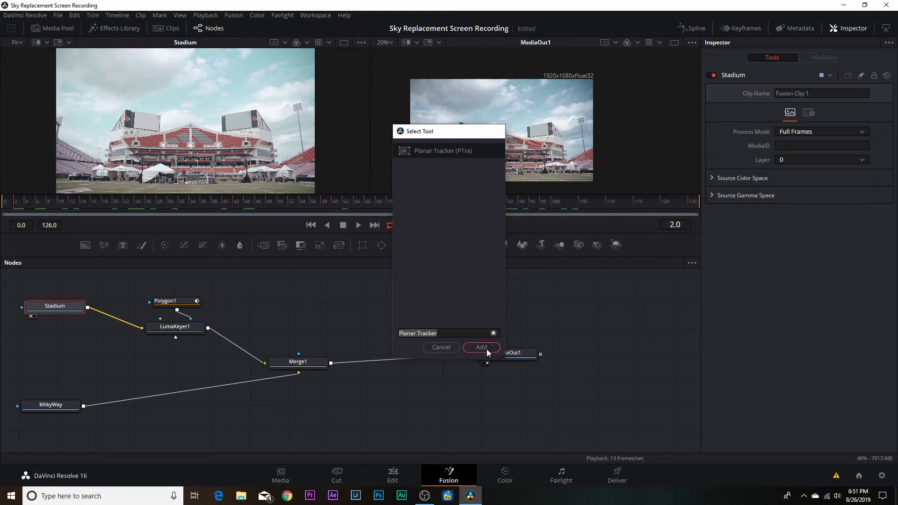
# Arrange Stadium, PlanarTracker1 and LumaKeyer1 in a row, with Polygon1 above LumaKeyer1
pyautogui.moveTo(60, 314); pyautogui.dragTo(54, 336)
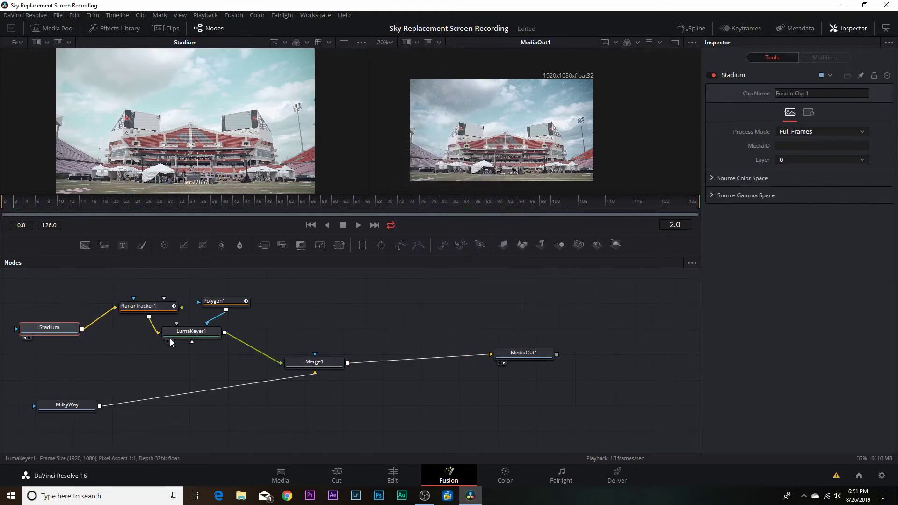
pyautogui.moveTo(202, 334); pyautogui.dragTo(242, 358)
pyautogui.moveTo(140, 307); pyautogui.dragTo(124, 347)
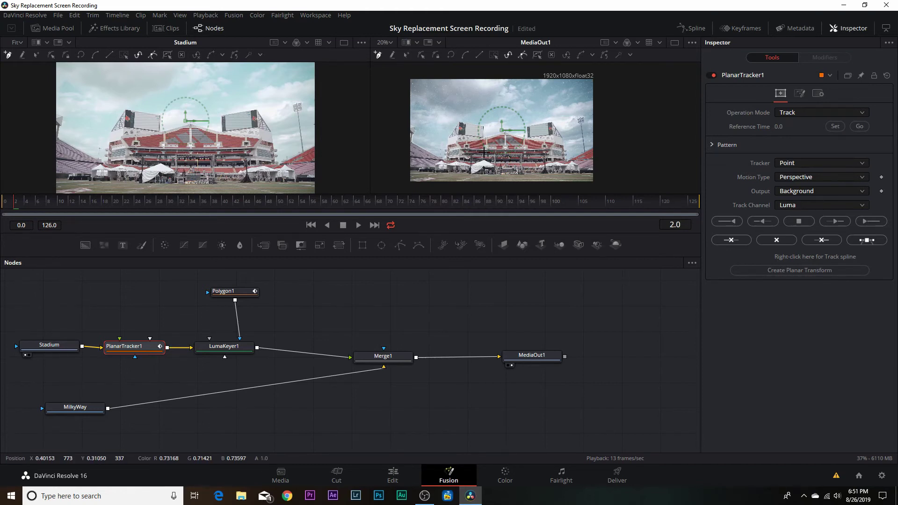
# Draw a closed U-shaped planar tracking pattern covering parts of both scoreboards and the red seating between them
pyautogui.scroll(5, 490, 148)
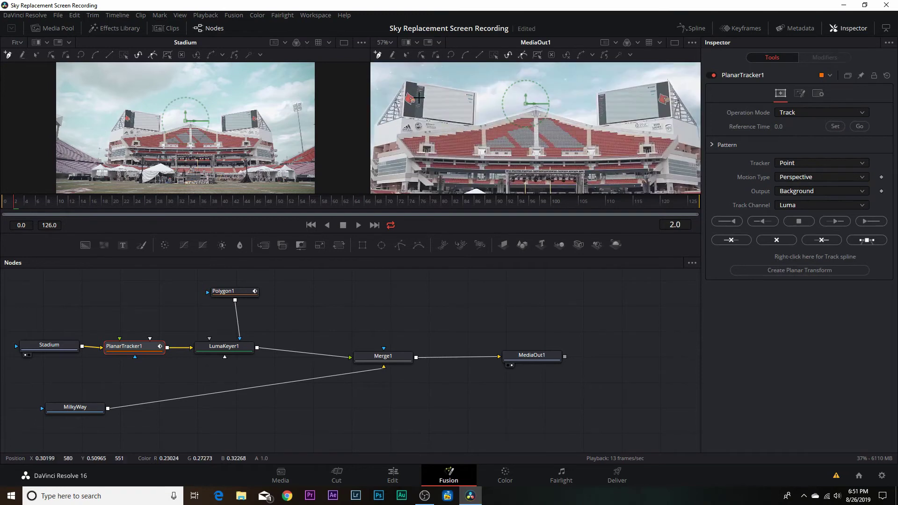
pyautogui.click(408, 82)
pyautogui.click(410, 132)
pyautogui.click(410, 155)
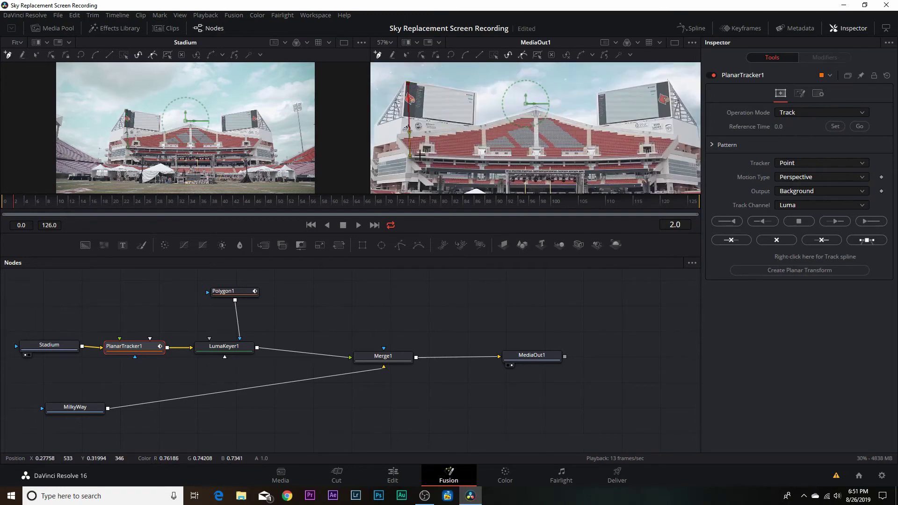
pyautogui.click(662, 160)
pyautogui.click(660, 96)
pyautogui.click(625, 100)
pyautogui.click(618, 136)
pyautogui.click(465, 136)
pyautogui.click(462, 99)
pyautogui.click(407, 83)
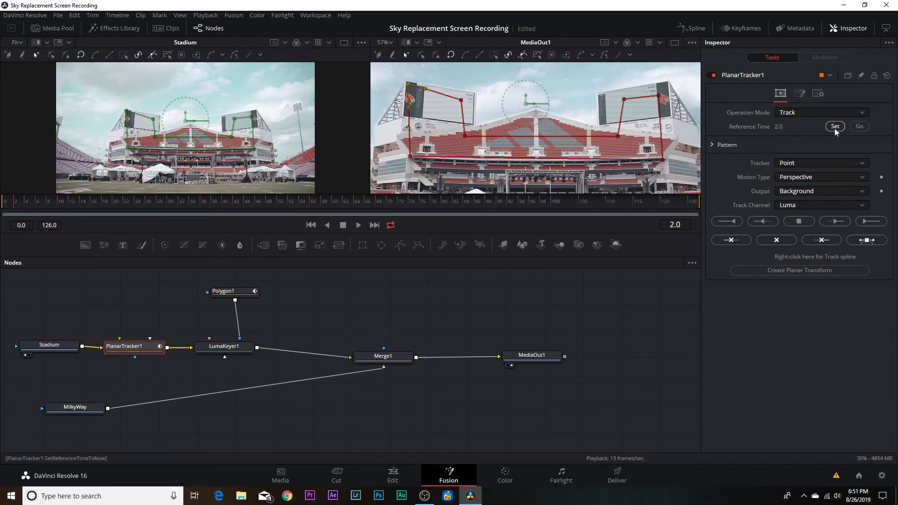
# Set PlanarTracker1's reference time to frame 2, tracker to Hybrid Point/Area and motion type to Translation, Rotation, Scale, and track to the end
pyautogui.click(832, 163)
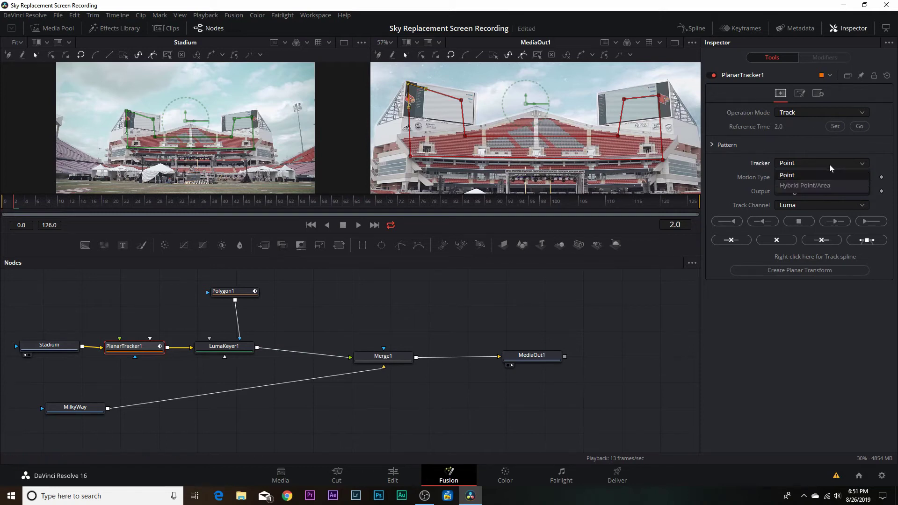
pyautogui.click(814, 187)
pyautogui.click(818, 179)
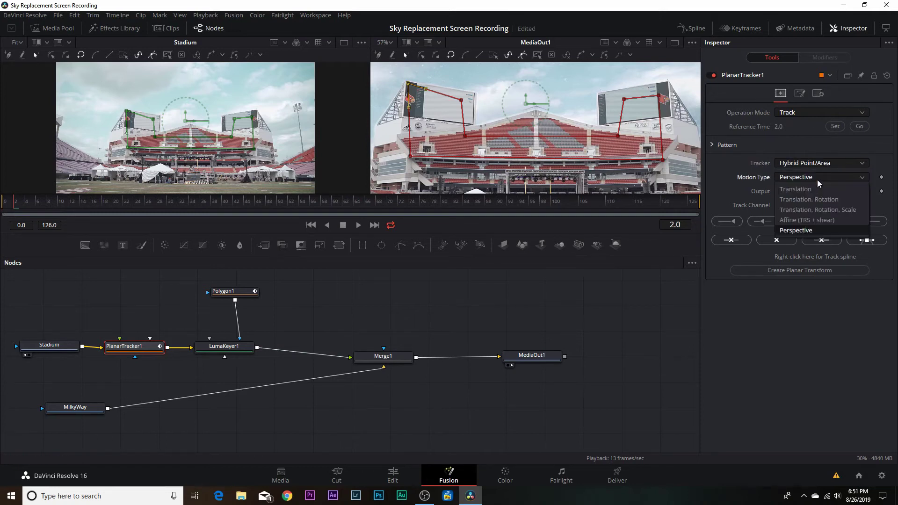
pyautogui.click(812, 210)
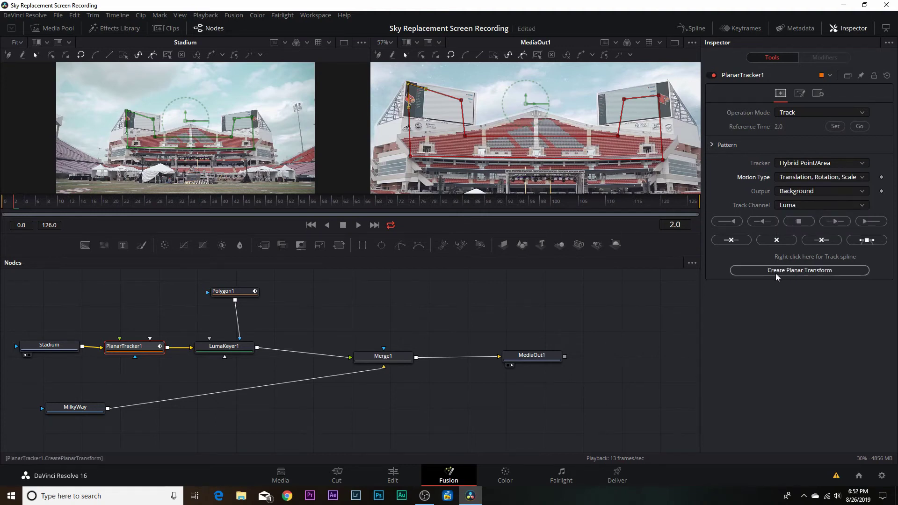
pyautogui.click(871, 225)
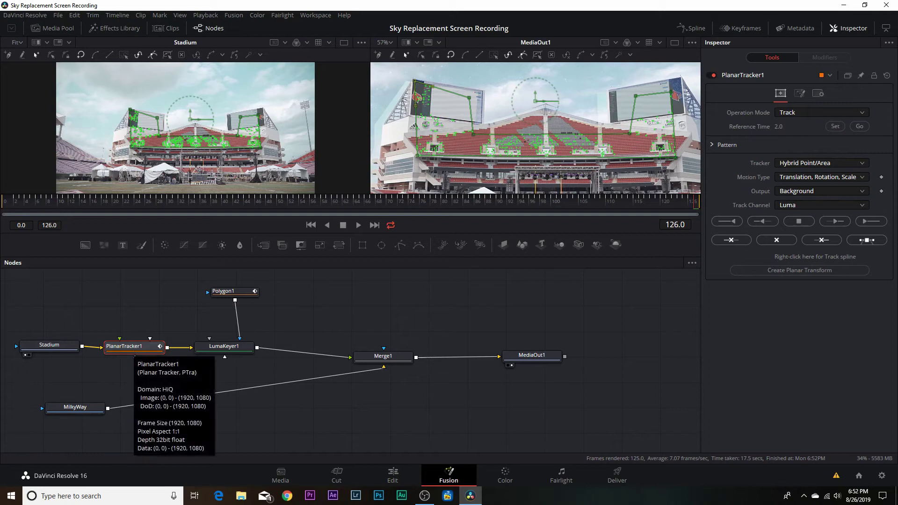
# Create a planar transform from the track, insert it between Polygon1 and LumaKeyer1, and play back the tracked mask
pyautogui.click(785, 272)
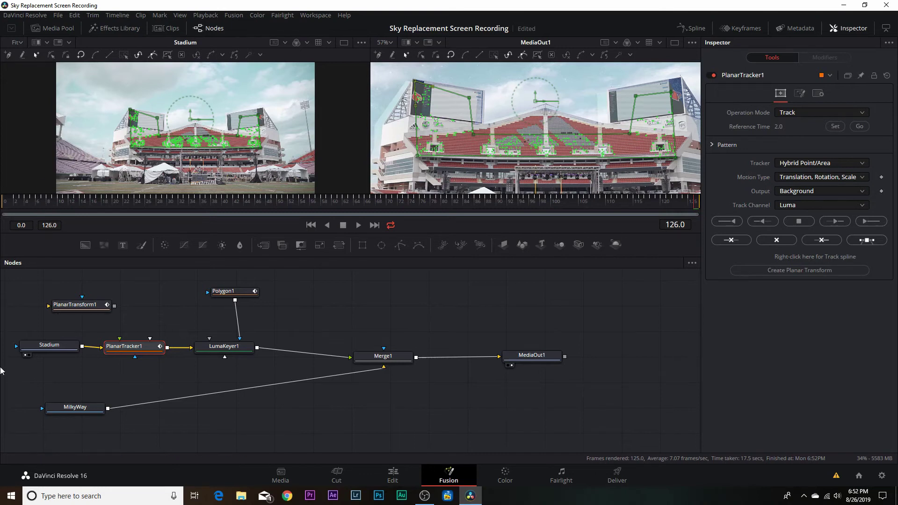
pyautogui.moveTo(77, 305); pyautogui.dragTo(307, 324)
pyautogui.moveTo(233, 295); pyautogui.dragTo(237, 280)
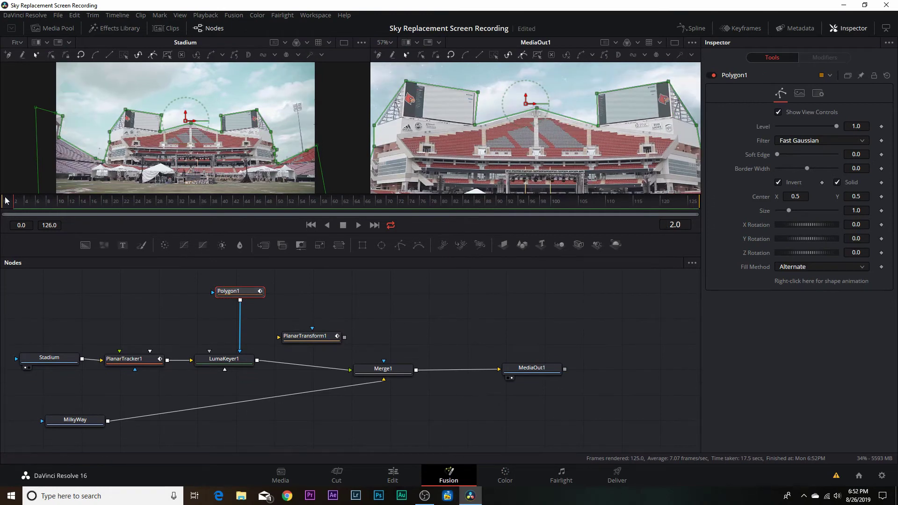
pyautogui.click(308, 340)
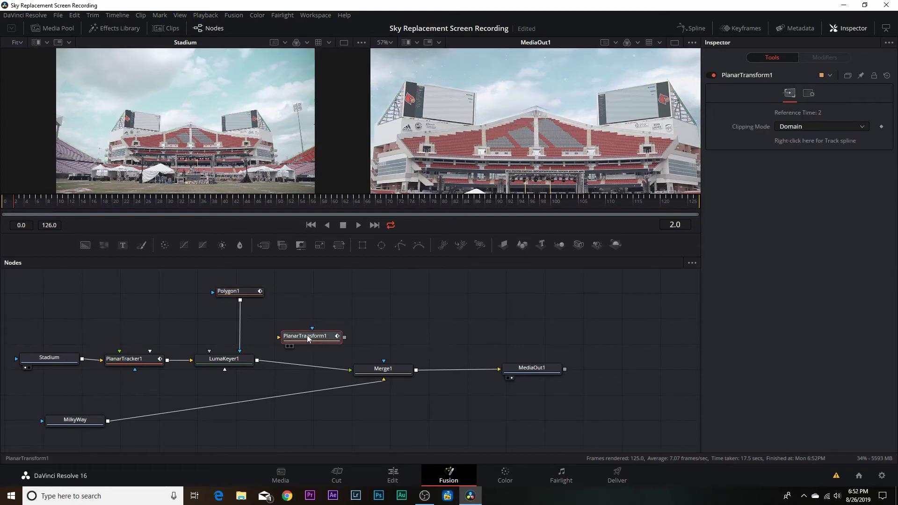
pyautogui.press('shift')
pyautogui.moveTo(308, 338); pyautogui.dragTo(235, 324)
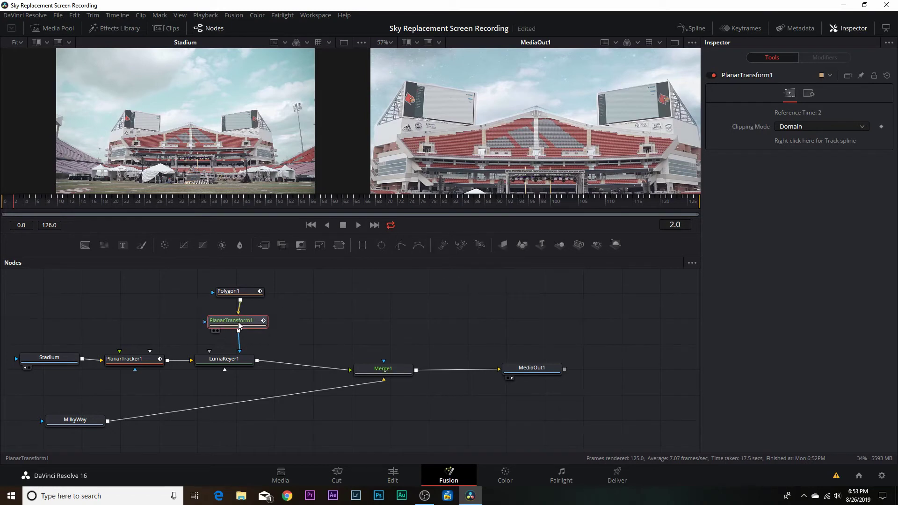
pyautogui.click(234, 291)
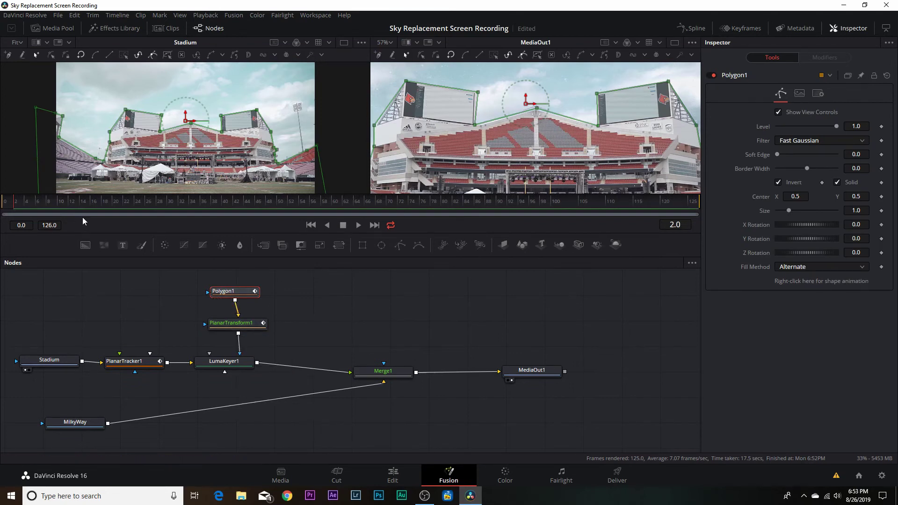
pyautogui.press('space')
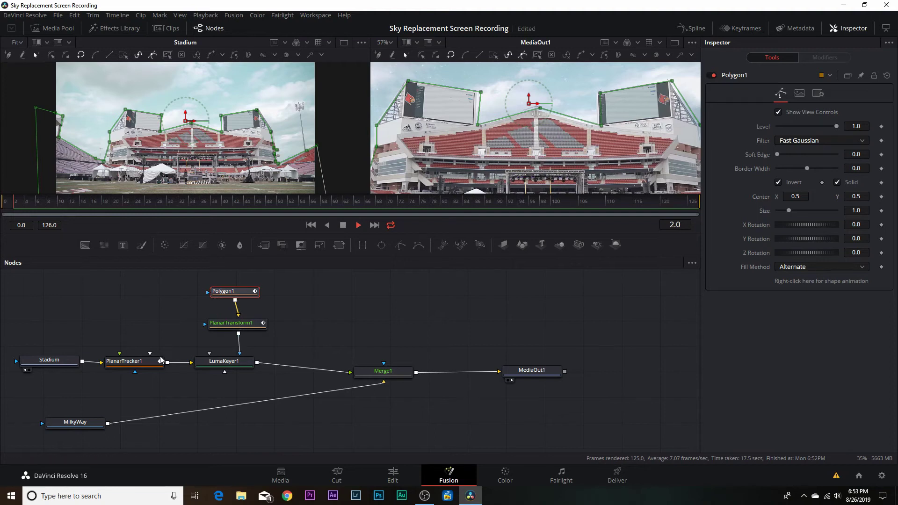
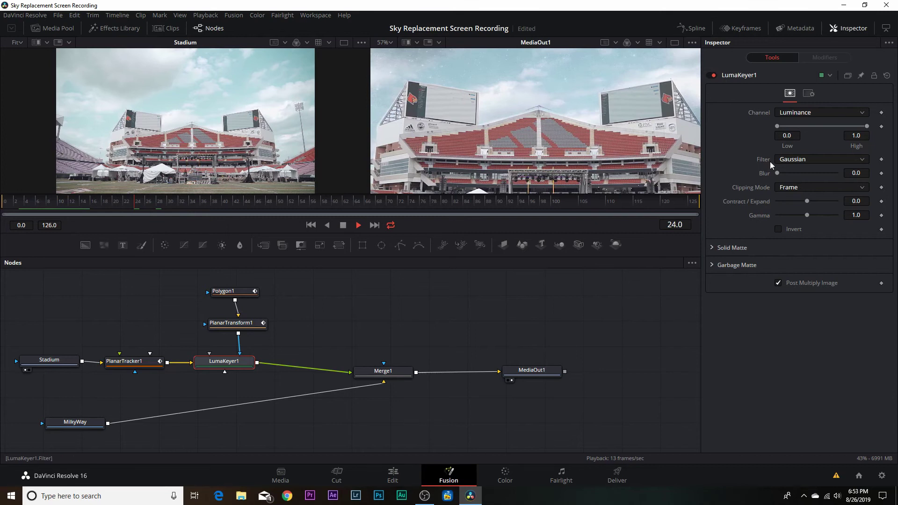
# Keyframe LumaKeyer1's low and high luminance at 0.0 on frame 2, and set both to 1.0 at frame 58
pyautogui.hotkey('ctrl', 'f')
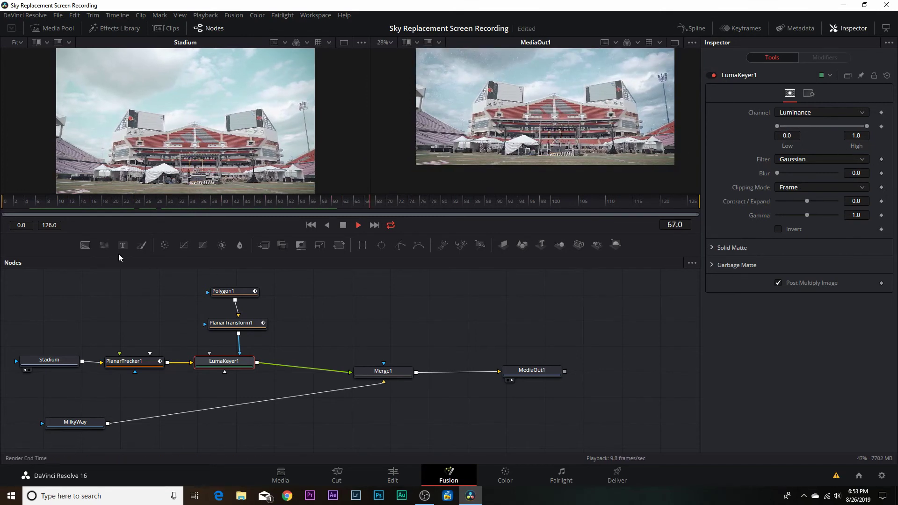
pyautogui.click(11, 202)
pyautogui.press('space')
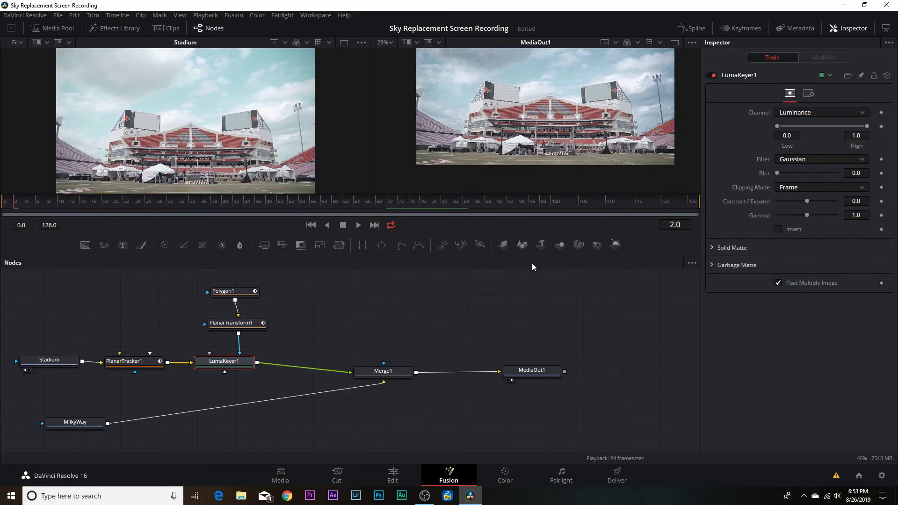
pyautogui.moveTo(868, 126); pyautogui.dragTo(819, 126)
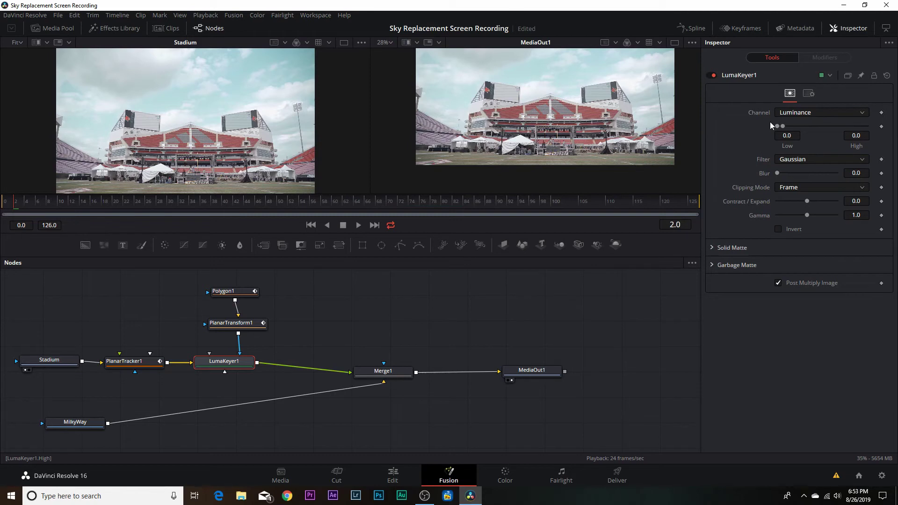
pyautogui.click(882, 126)
pyautogui.click(325, 203)
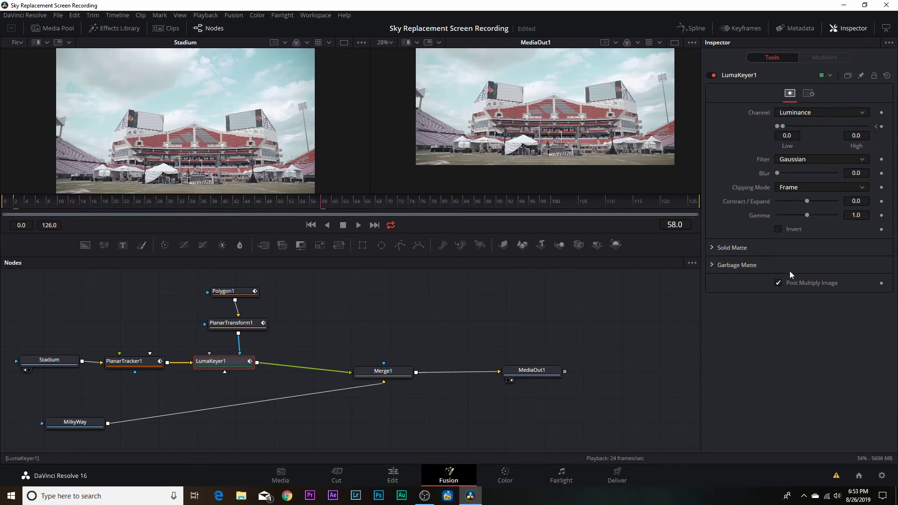
pyautogui.moveTo(786, 127); pyautogui.dragTo(843, 128)
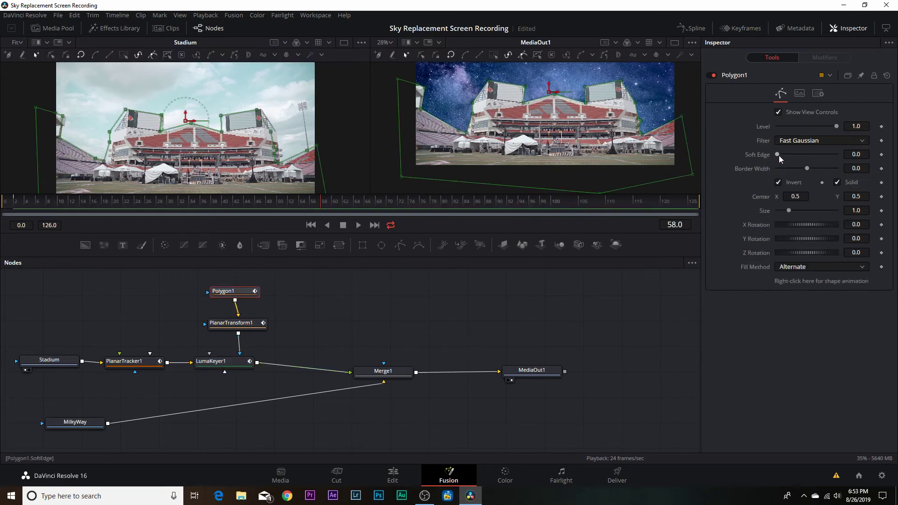
# Increase Polygon1's soft edge slightly and scrub through the footage to check the sky blend, stopping at frame 65
pyautogui.moveTo(779, 154); pyautogui.dragTo(785, 152)
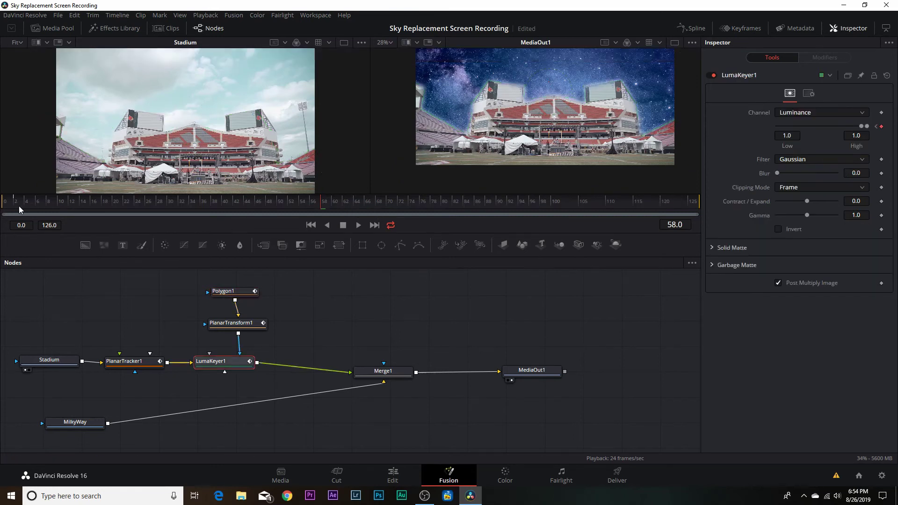
pyautogui.moveTo(17, 202); pyautogui.dragTo(362, 209)
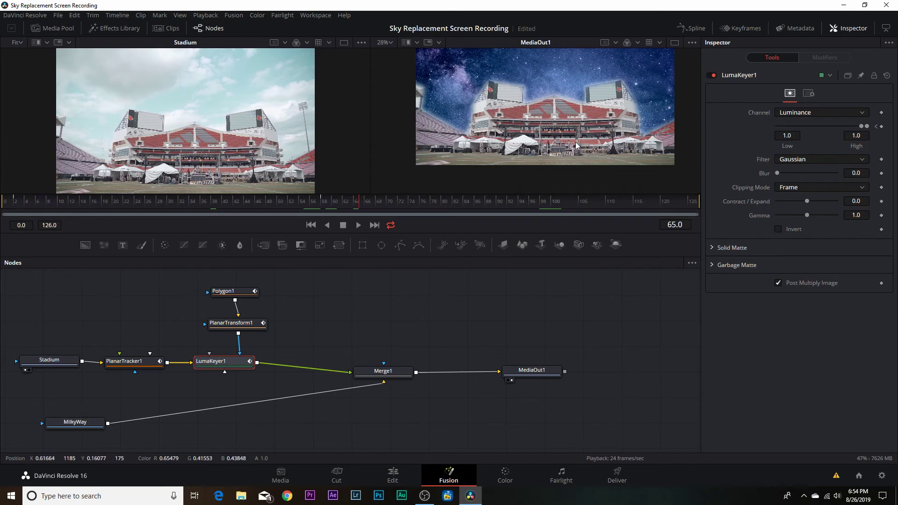
# Insert a Transform node between the MilkyWay node and Merge1
pyautogui.click(76, 423)
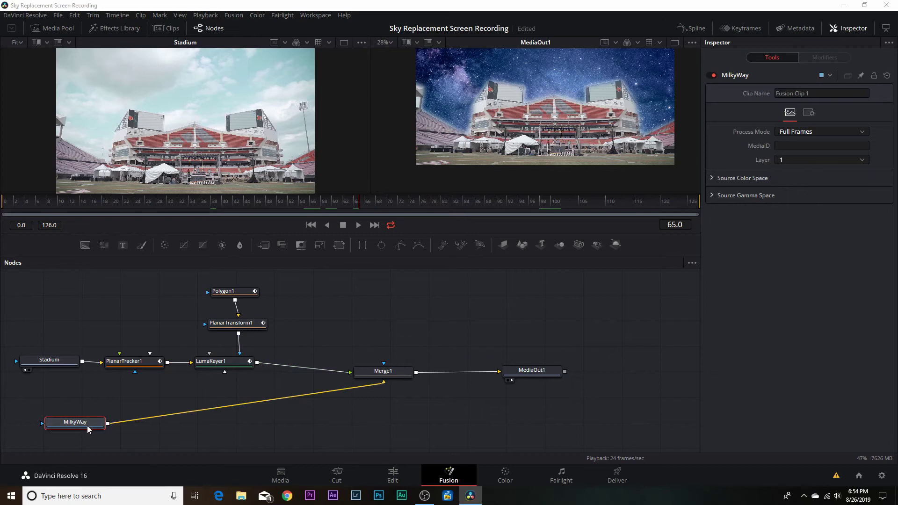
pyautogui.hotkey('shift', 'space')
pyautogui.write('Planar Tracker')
pyautogui.press('BackSpace')
pyautogui.press('BackSpace')
pyautogui.press('BackSpace')
pyautogui.press('BackSpace')
pyautogui.press('BackSpace')
pyautogui.press('BackSpace')
pyautogui.press('BackSpace')
pyautogui.press('BackSpace')
pyautogui.press('BackSpace')
pyautogui.press('BackSpace')
pyautogui.press('BackSpace')
pyautogui.press('BackSpace')
pyautogui.press('BackSpace')
pyautogui.press('BackSpace')
pyautogui.write('tran')
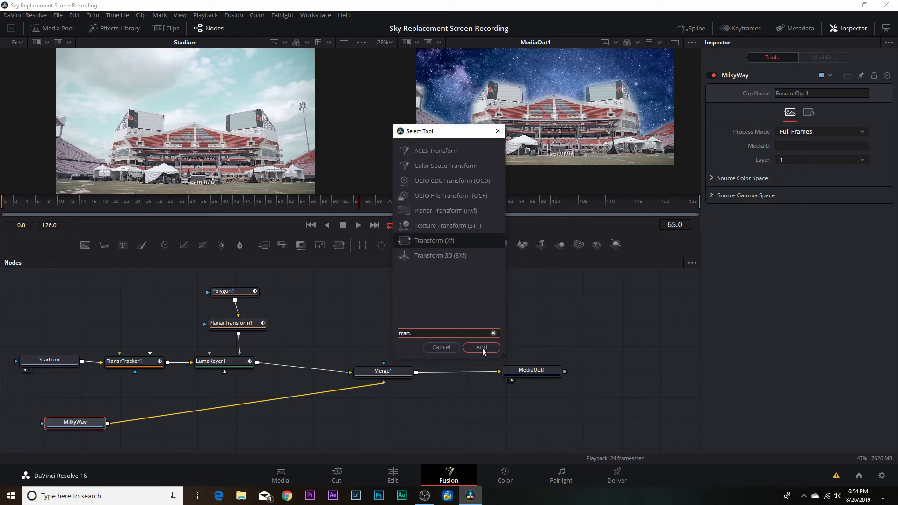
pyautogui.click(482, 349)
pyautogui.moveTo(139, 420); pyautogui.dragTo(188, 432)
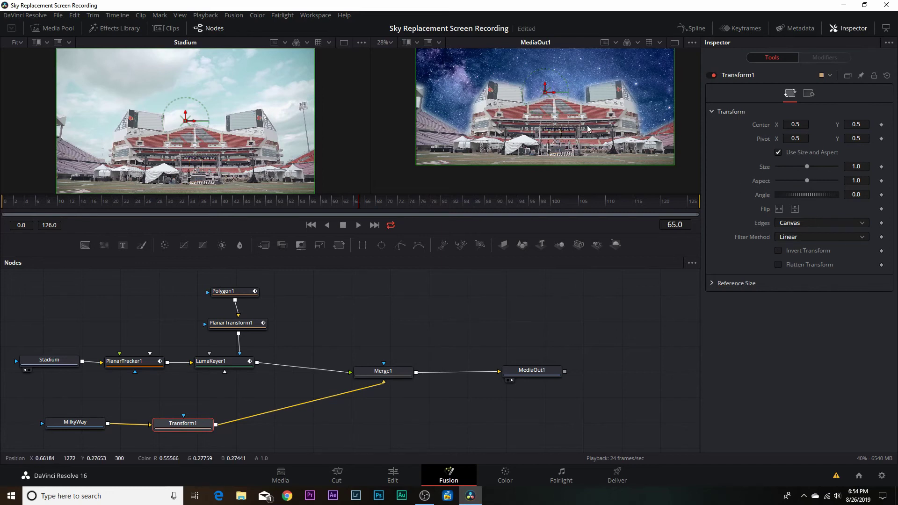
# Raise the Milky Way image to a centre Y of about 0.69, shift Merge1 aside in the graph, and scrub from frame 0 to 83
pyautogui.moveTo(545, 117); pyautogui.dragTo(553, 89)
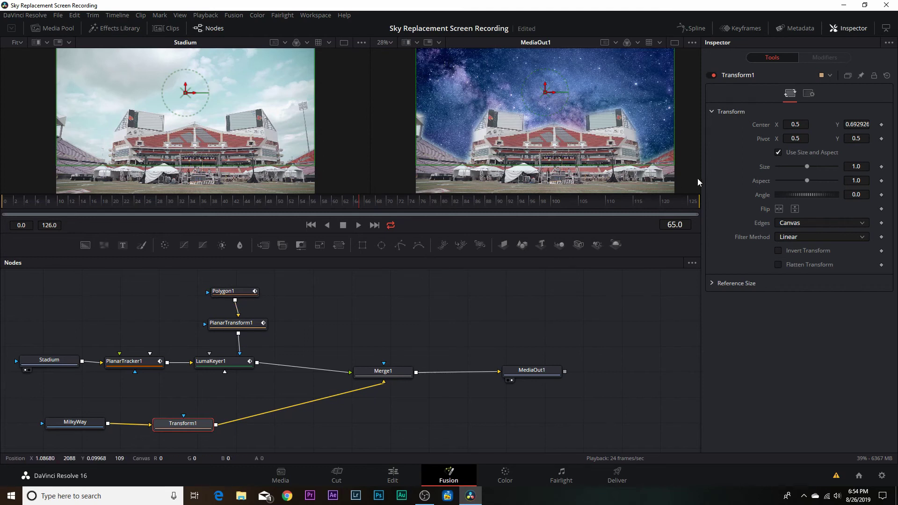
pyautogui.click(7, 205)
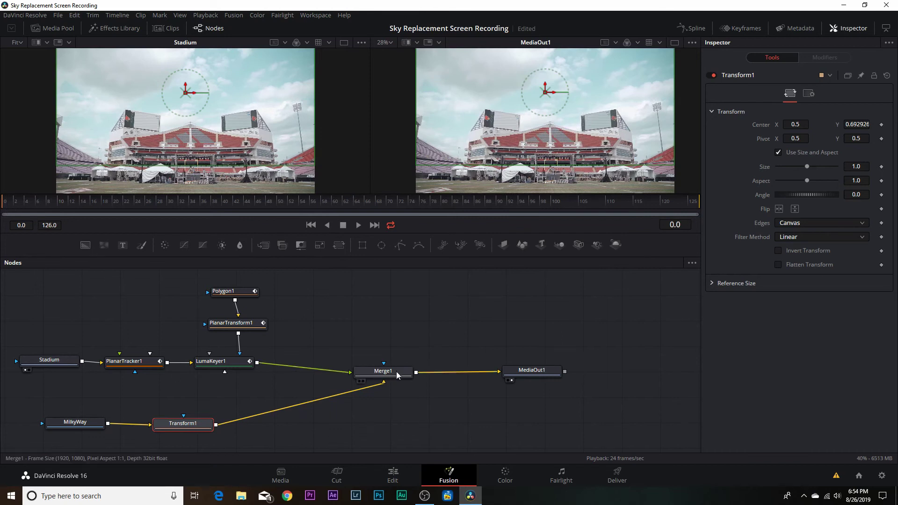
pyautogui.moveTo(397, 371); pyautogui.dragTo(423, 360)
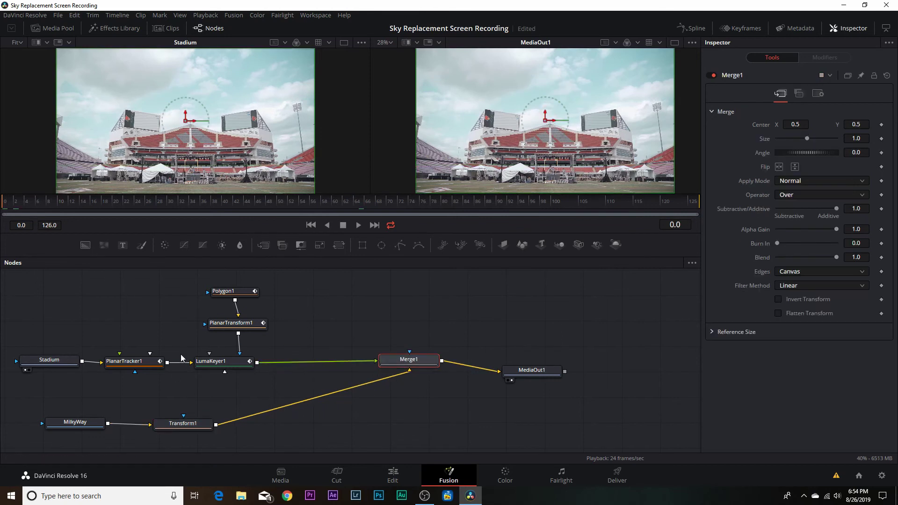
pyautogui.moveTo(89, 202); pyautogui.dragTo(460, 218)
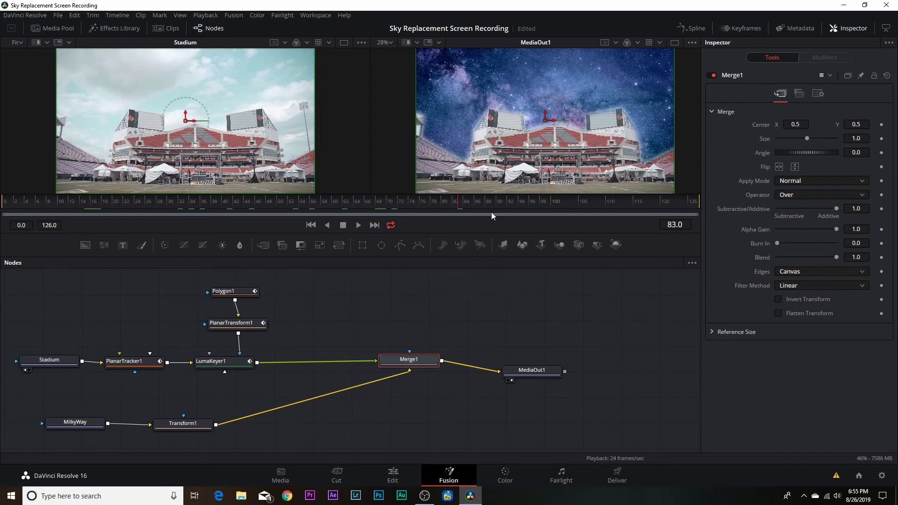
# Create a second planar transform from PlanarTracker1 and insert it between Transform1 and Merge1
pyautogui.click(134, 360)
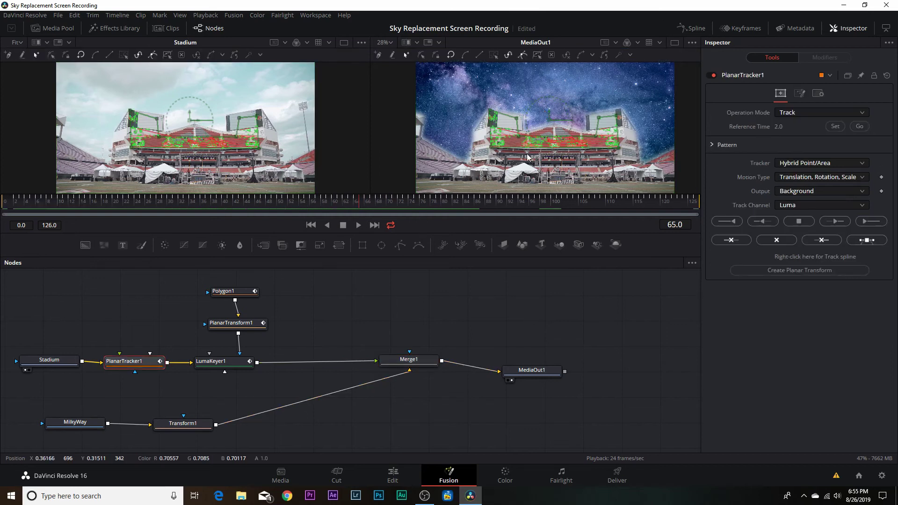
pyautogui.click(796, 271)
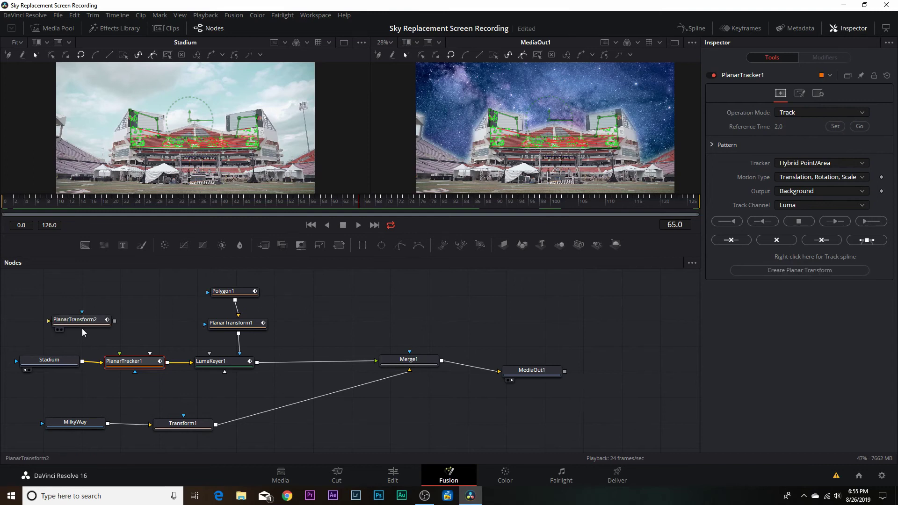
pyautogui.moveTo(87, 321); pyautogui.dragTo(305, 404)
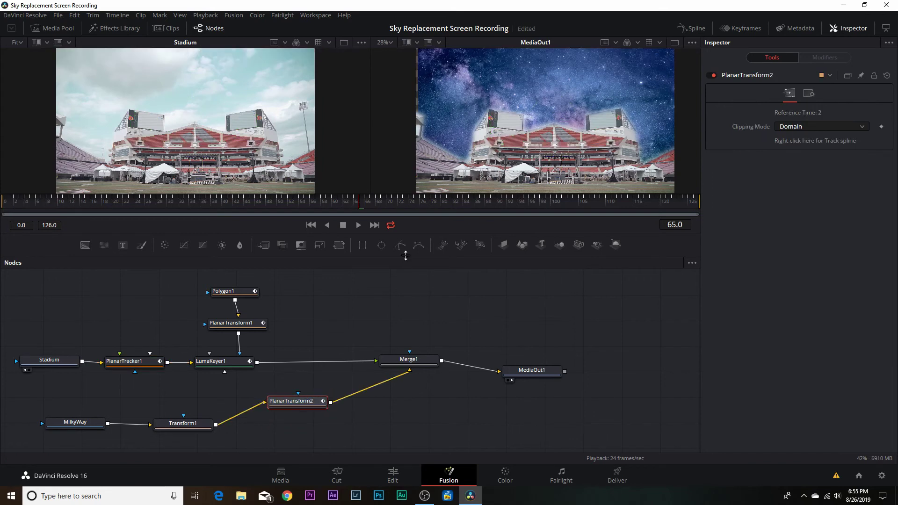
# Inspect the sky's edge at frame 65 and enlarge the Milky Way image to a size of 1.13 in Transform1
pyautogui.scroll(8, 416, 92)
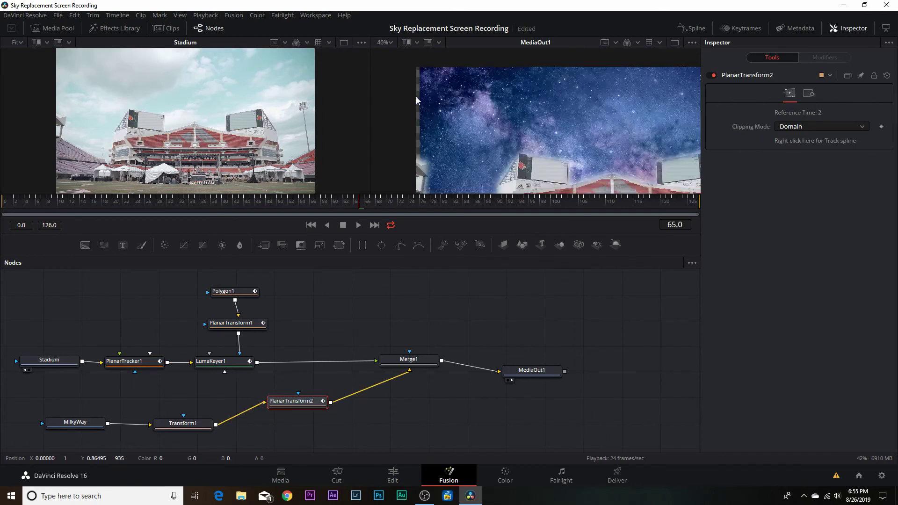
pyautogui.scroll(-9, 420, 100)
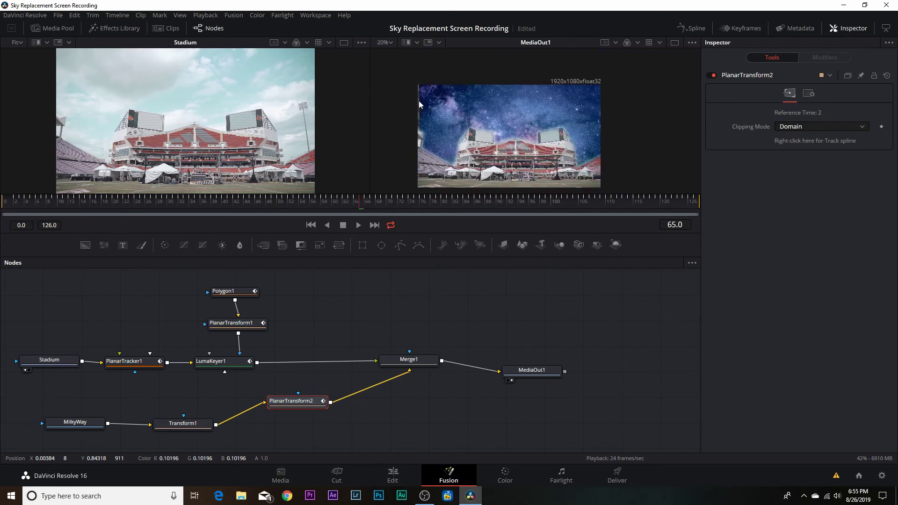
pyautogui.scroll(2, 482, 132)
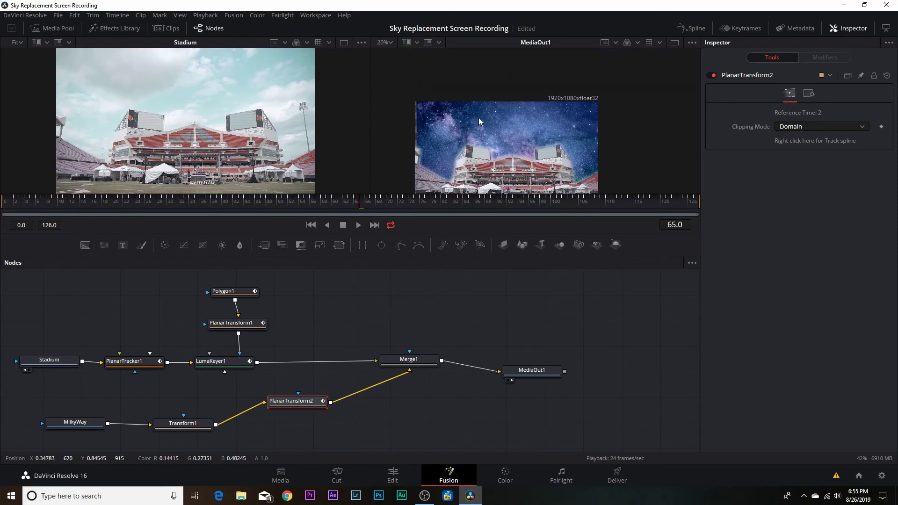
pyautogui.click(183, 423)
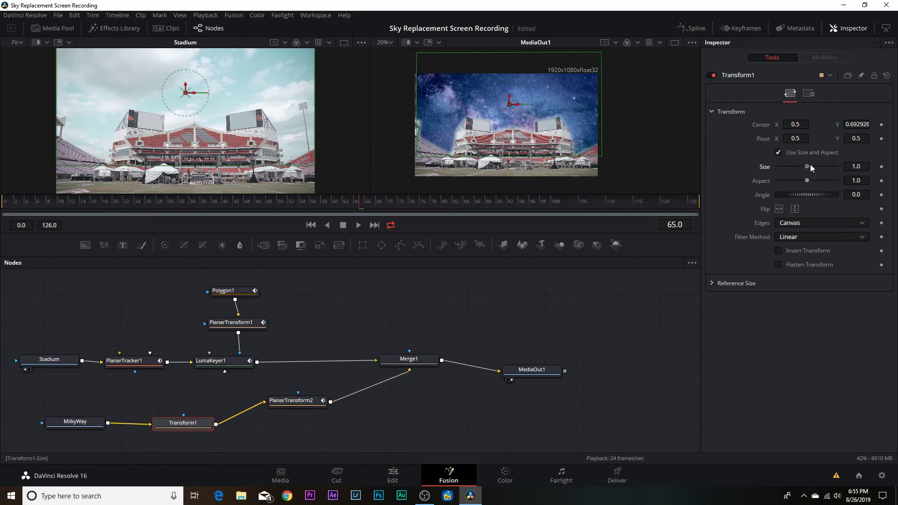
pyautogui.moveTo(811, 168); pyautogui.dragTo(813, 167)
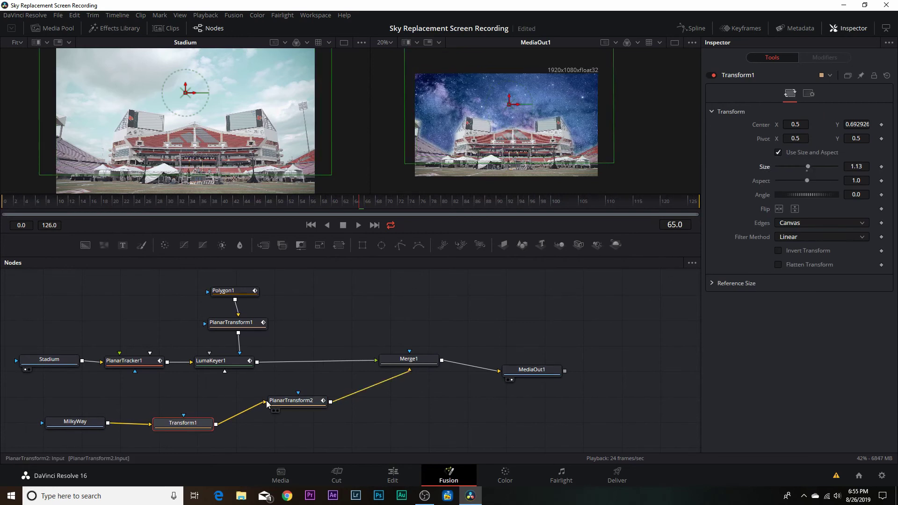
# Scrub and play the composite from the start to check the tracked sky, stopping at frame 60
pyautogui.click(302, 402)
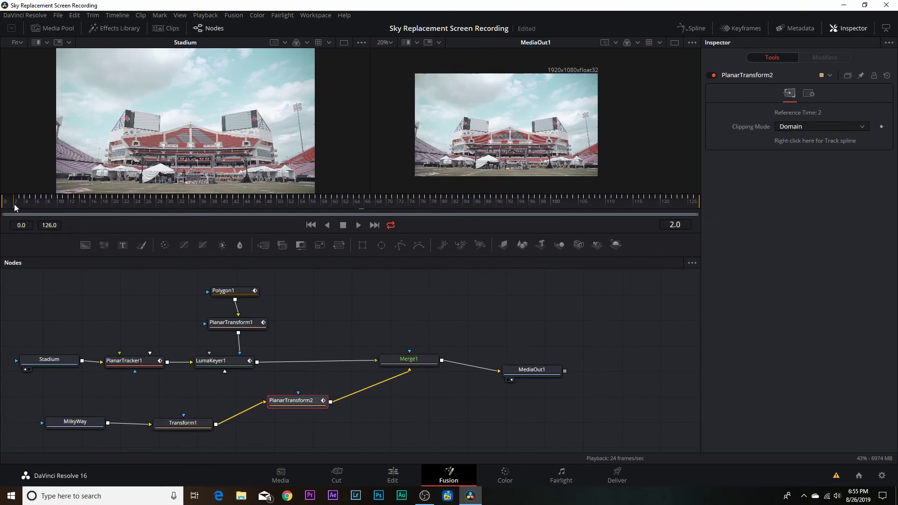
pyautogui.moveTo(58, 206); pyautogui.dragTo(276, 207)
pyautogui.press('space')
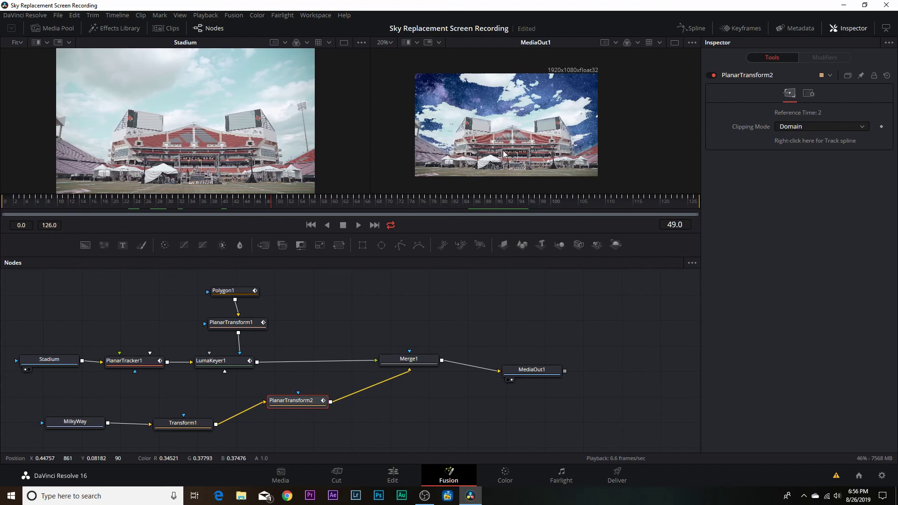
pyautogui.scroll(1, 504, 150)
pyautogui.moveTo(369, 202); pyautogui.dragTo(485, 214)
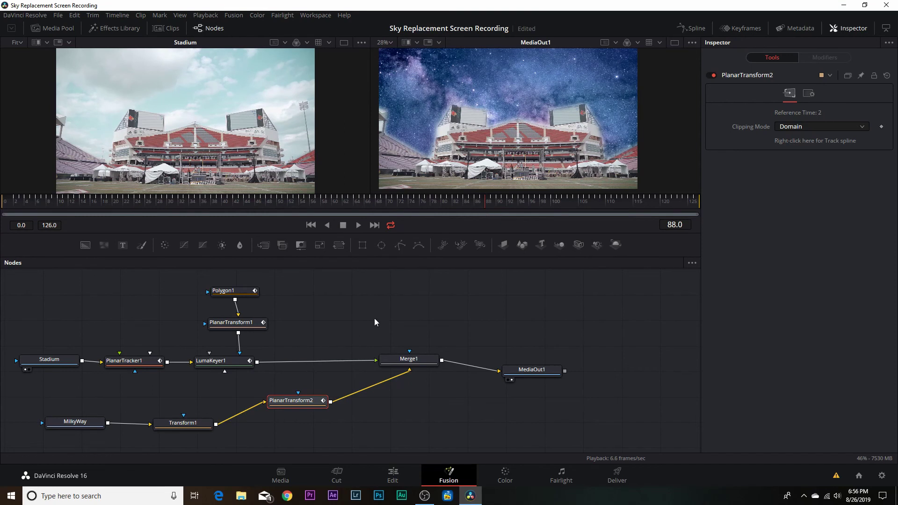
pyautogui.moveTo(433, 201); pyautogui.dragTo(336, 203)
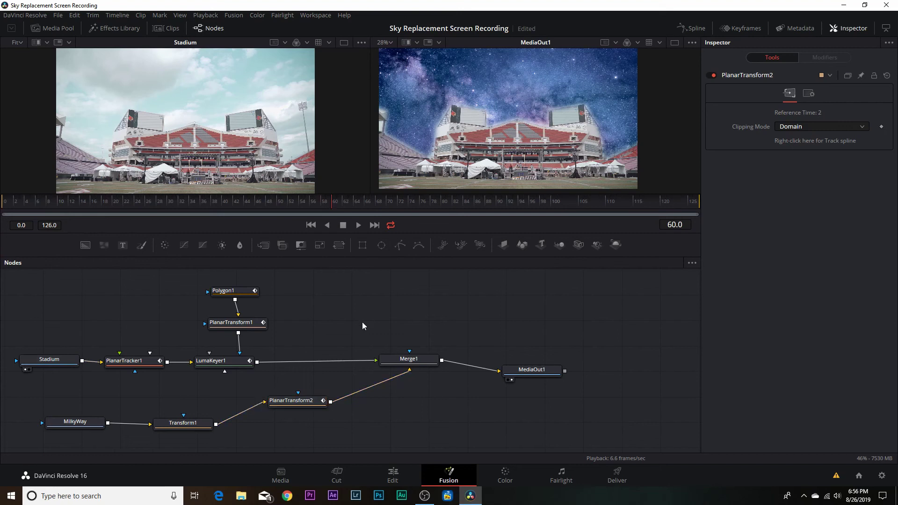
# Add a Color Corrector node and insert it between LumaKeyer1 and Merge1
pyautogui.hotkey('shift', 'space')
pyautogui.write('tran')
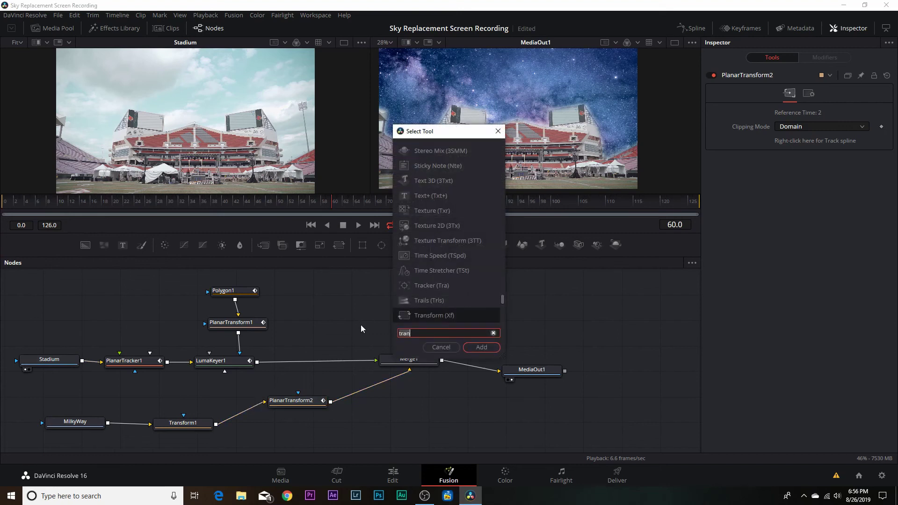
pyautogui.press('BackSpace')
pyautogui.press('BackSpace')
pyautogui.press('BackSpace')
pyautogui.press('BackSpace')
pyautogui.write('colo')
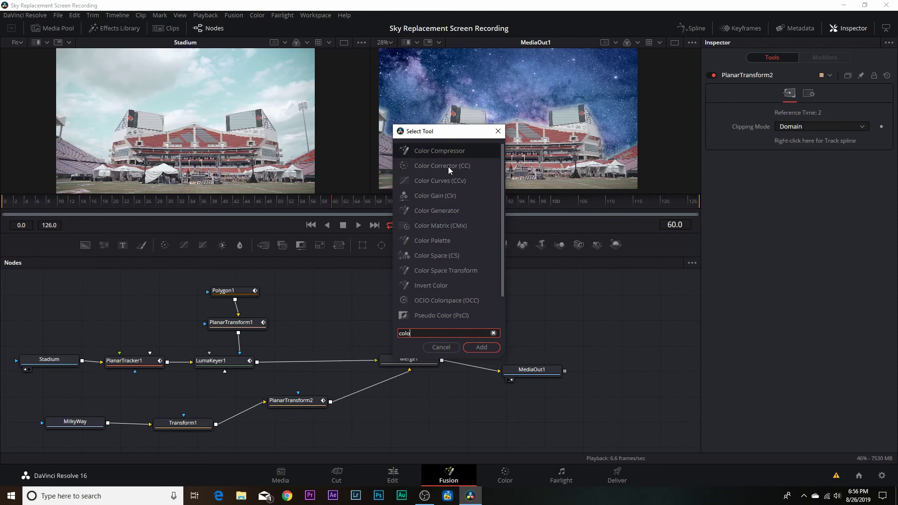
pyautogui.click(448, 167)
pyautogui.click(482, 348)
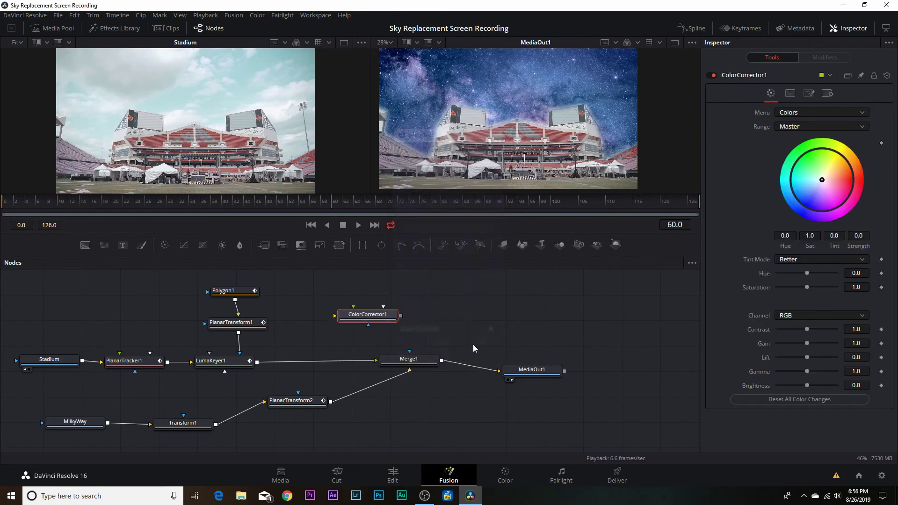
pyautogui.moveTo(370, 322); pyautogui.dragTo(332, 367)
# Keyframe ColorCorrector1's brightness at 0.0 on frame 0 and again on frame 41
pyautogui.click(6, 205)
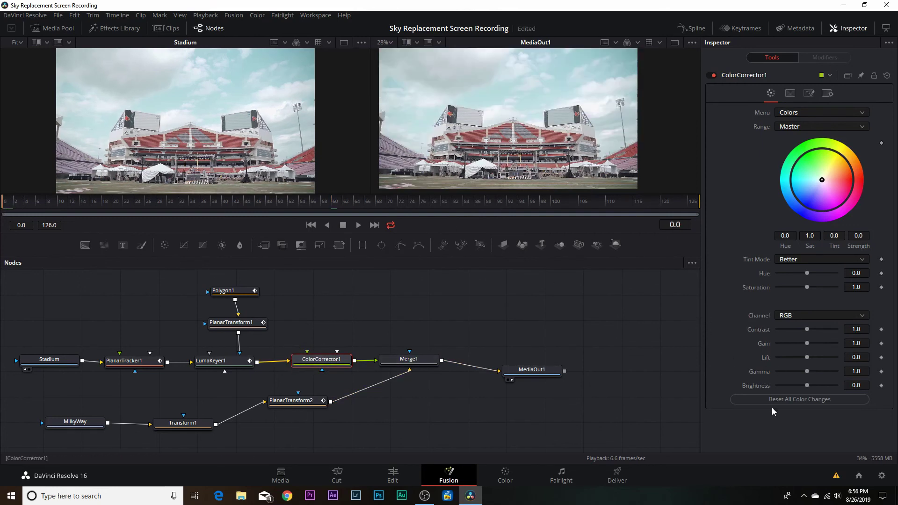
pyautogui.click(881, 387)
pyautogui.click(29, 201)
pyautogui.moveTo(30, 200); pyautogui.dragTo(234, 224)
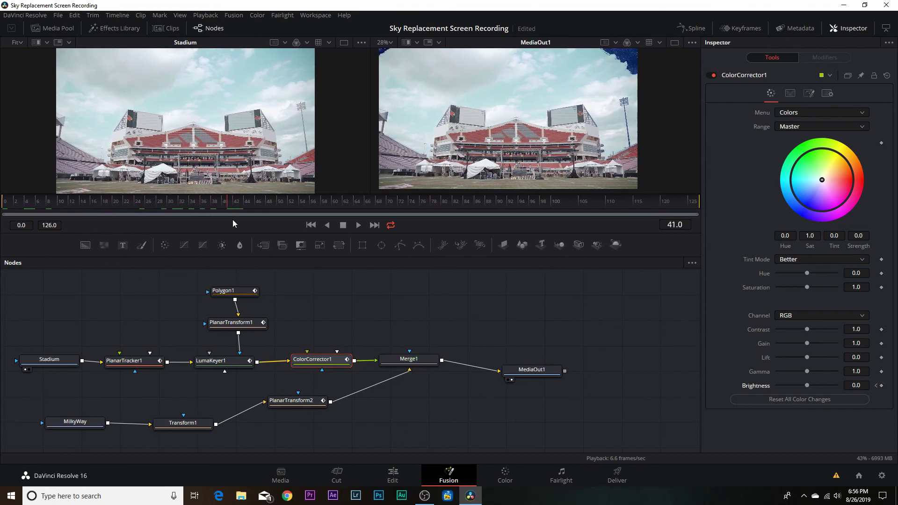
pyautogui.click(881, 386)
# Set ColorCorrector1's brightness to -0.2 at frame 57 and scrub through to frame 119 to check the darkening stadium
pyautogui.moveTo(232, 206); pyautogui.dragTo(316, 208)
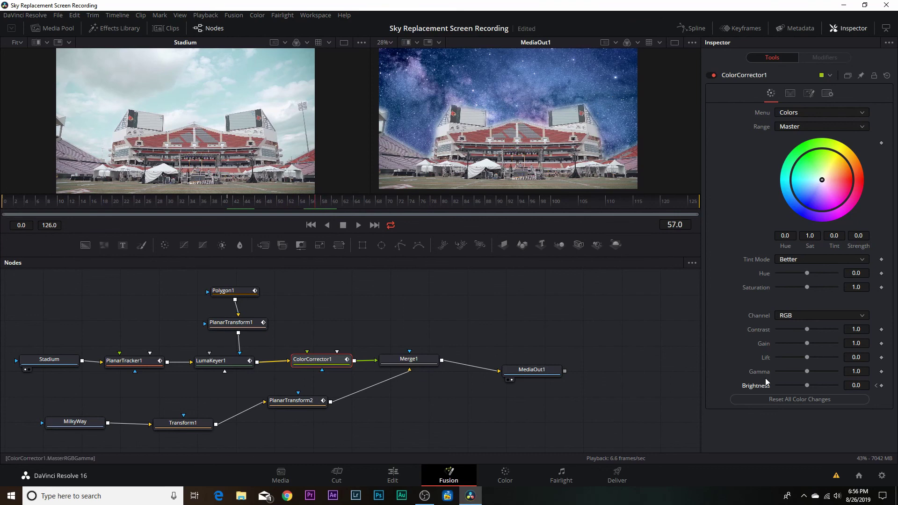
pyautogui.moveTo(807, 386); pyautogui.dragTo(802, 386)
pyautogui.click(159, 203)
pyautogui.moveTo(159, 202); pyautogui.dragTo(655, 207)
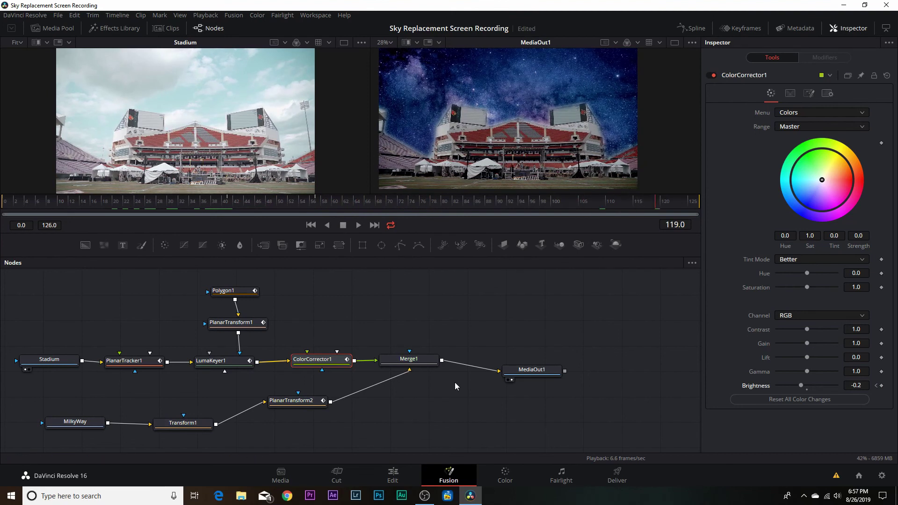